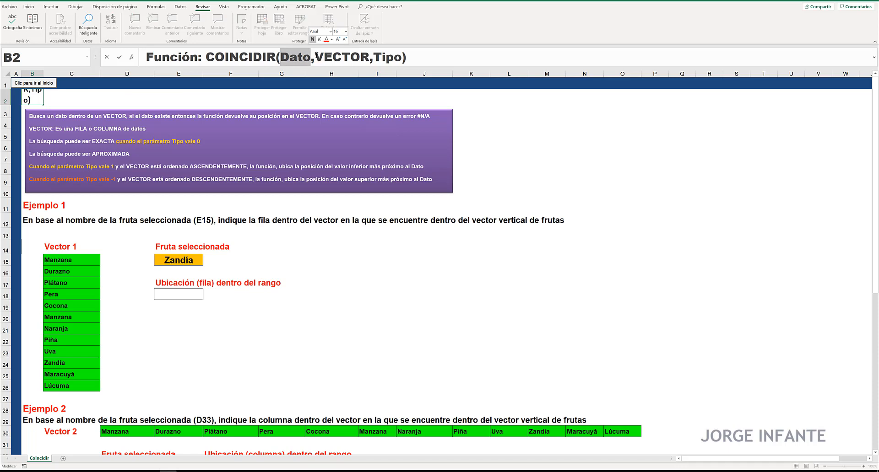
- Examine the VECTOR and Tipo arguments in the COINCIDIR syntax title in cell B2
left_click_drag(314, 57, 370, 57)
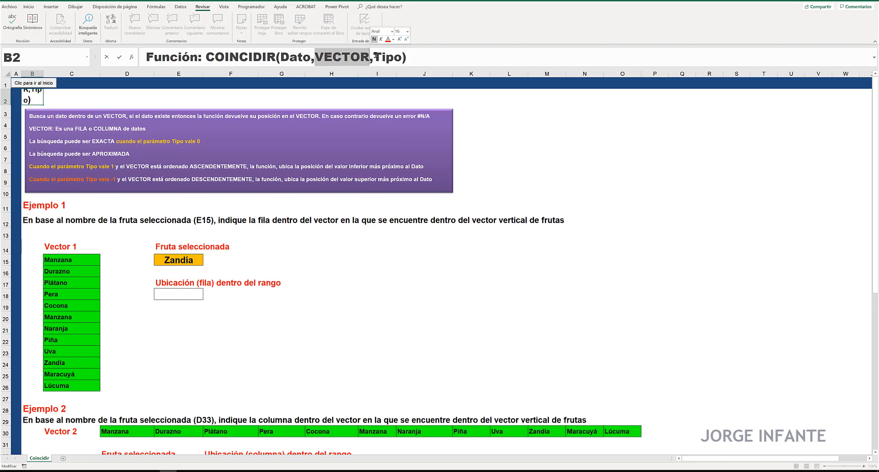
left_click_drag(372, 57, 402, 57)
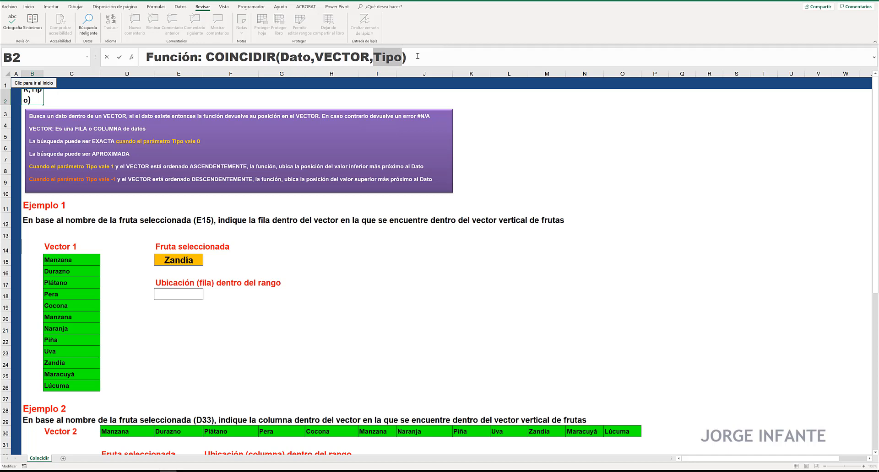
left_click(417, 56)
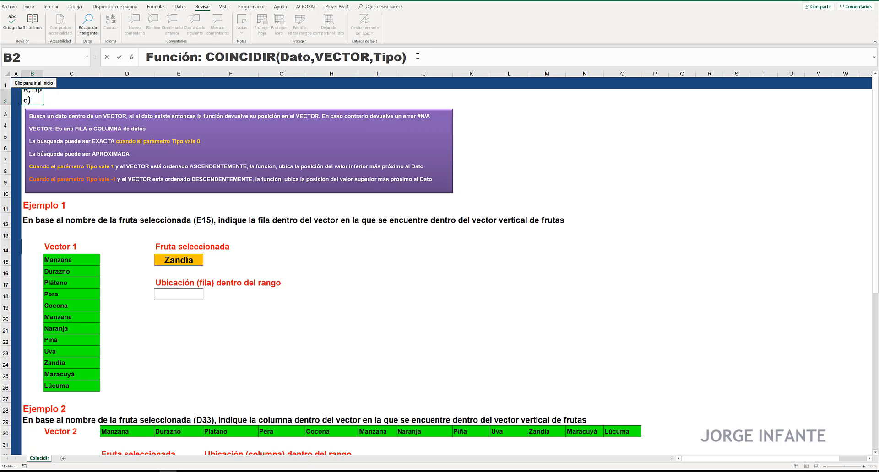
key("Return")
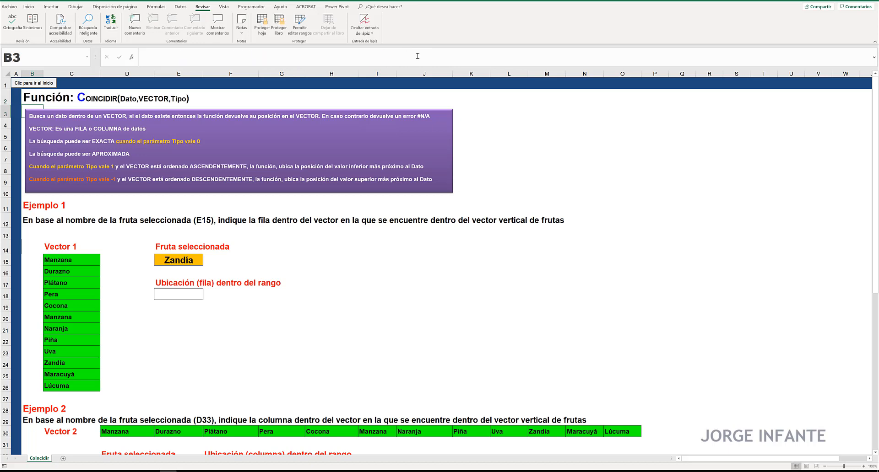
key("Up")
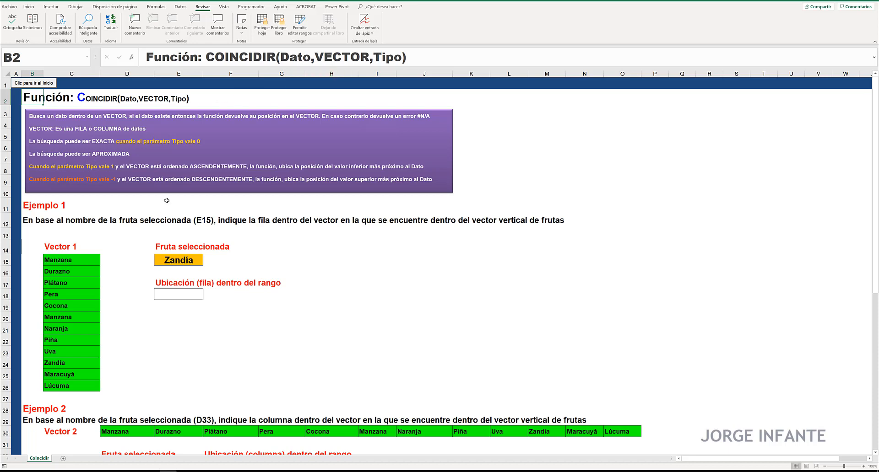
- Examine the layout of Ejemplo 1: the selected fruit in E15, the start of Vector 1 and the result cell E18
left_click(169, 260)
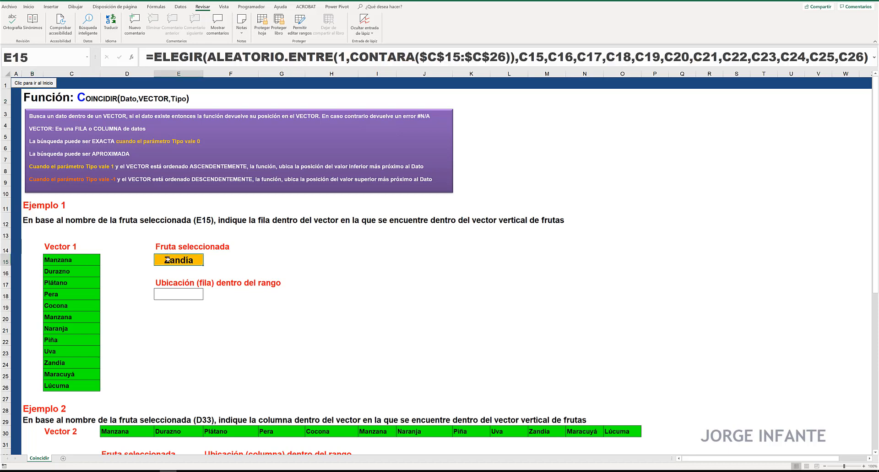
left_click(136, 275)
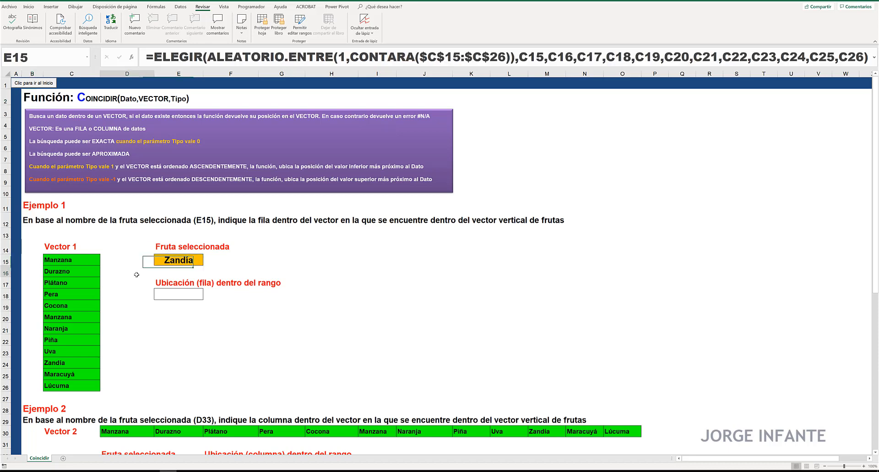
scroll(137, 274, "down", 3)
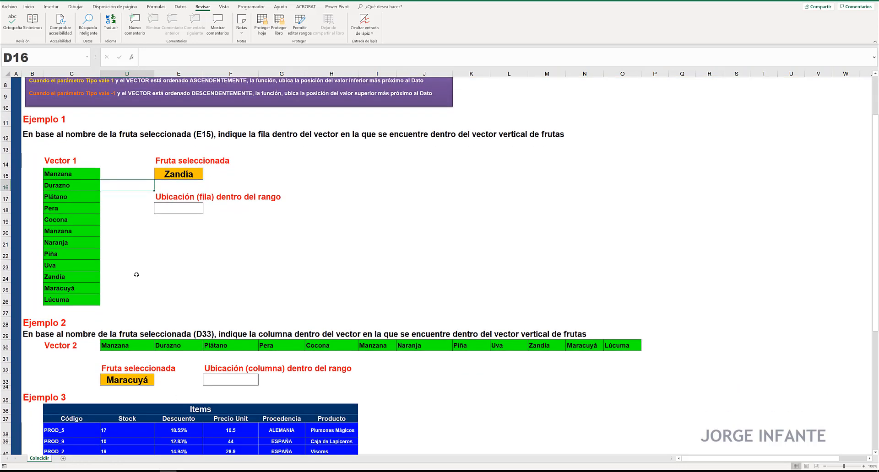
scroll(136, 275, "down", 1)
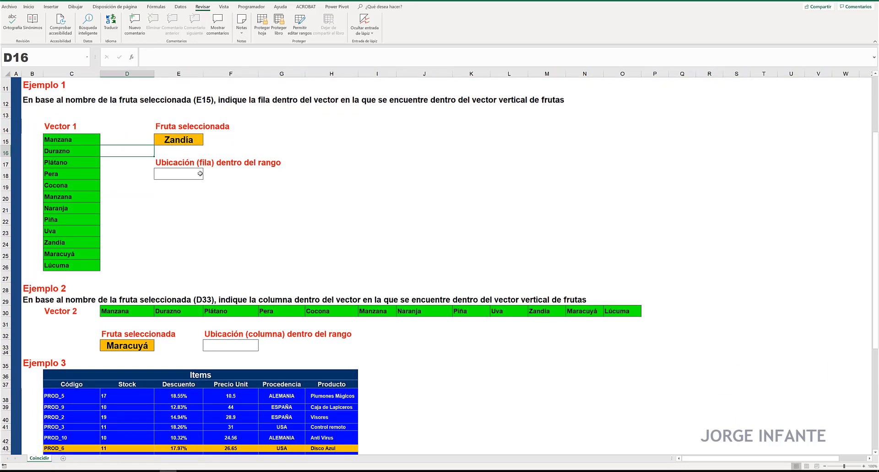
left_click(183, 141)
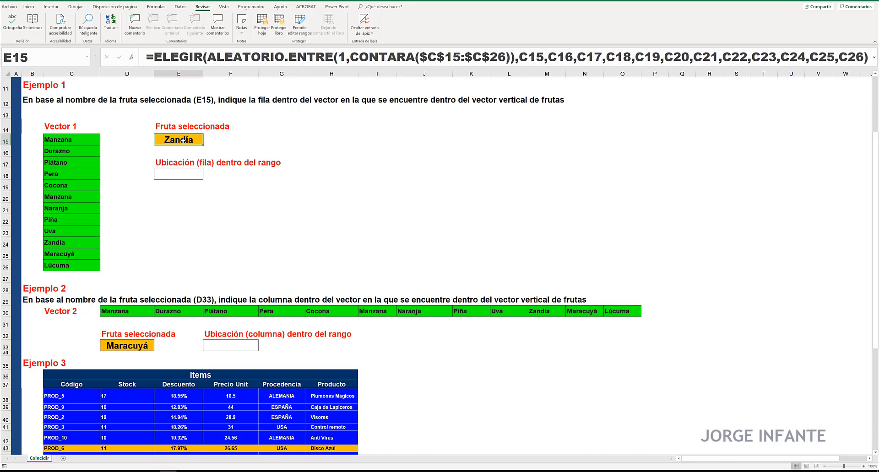
left_click(104, 144)
left_click(80, 142)
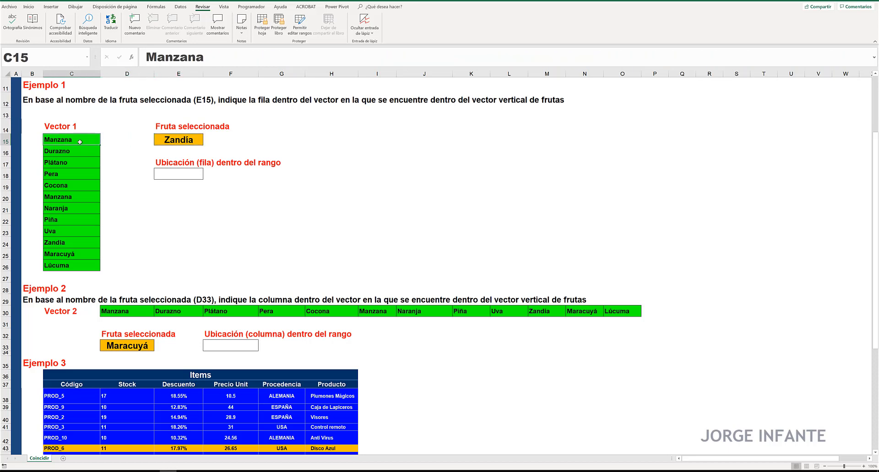
left_click(107, 140)
left_click(165, 141)
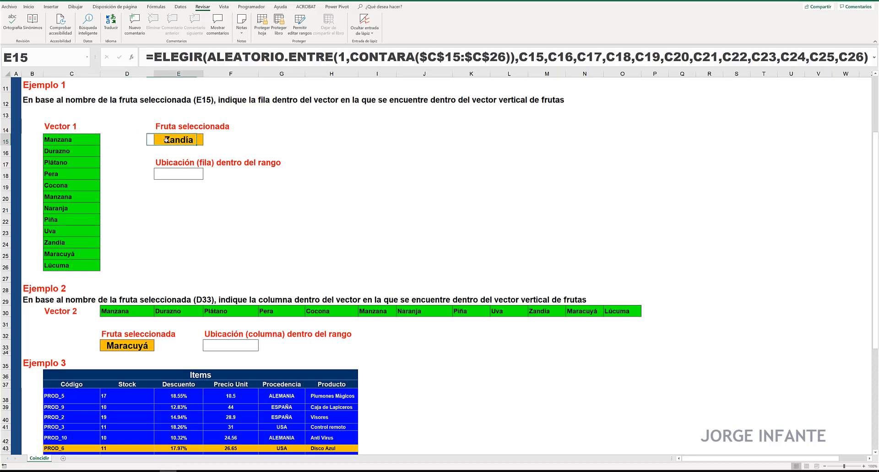
left_click(114, 147)
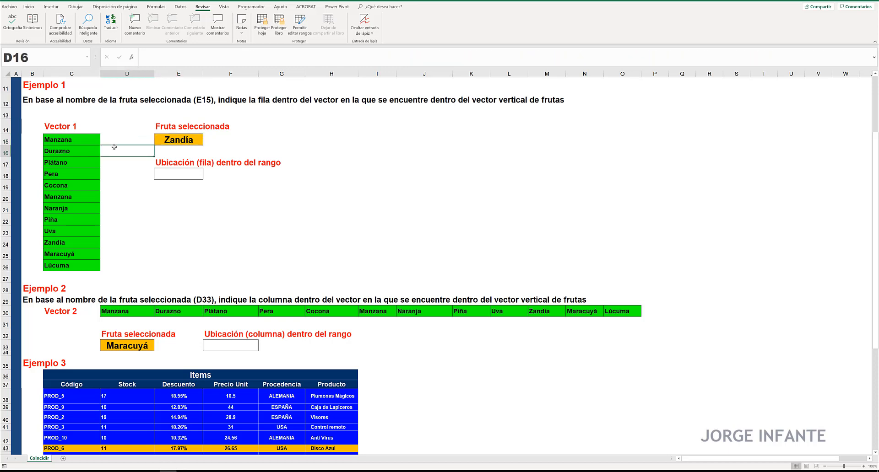
left_click(169, 173)
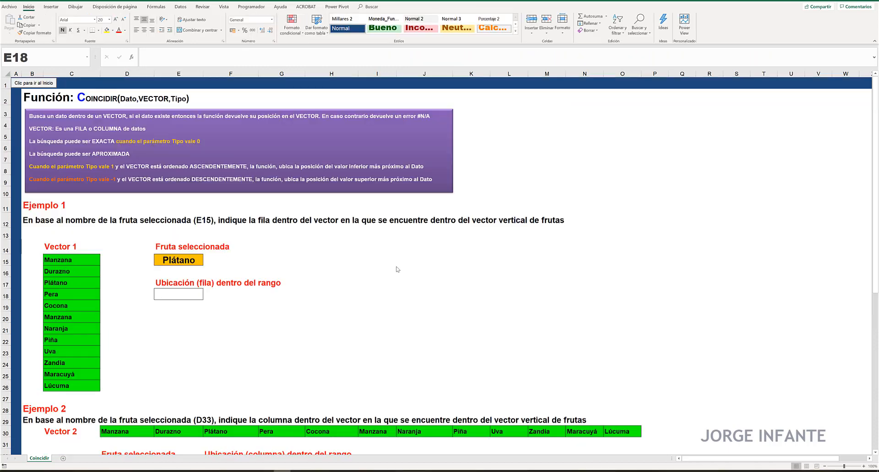
- Check the selected fruit in E15 against the individual fruits of Vector 1 in C15:C26
left_click(181, 292)
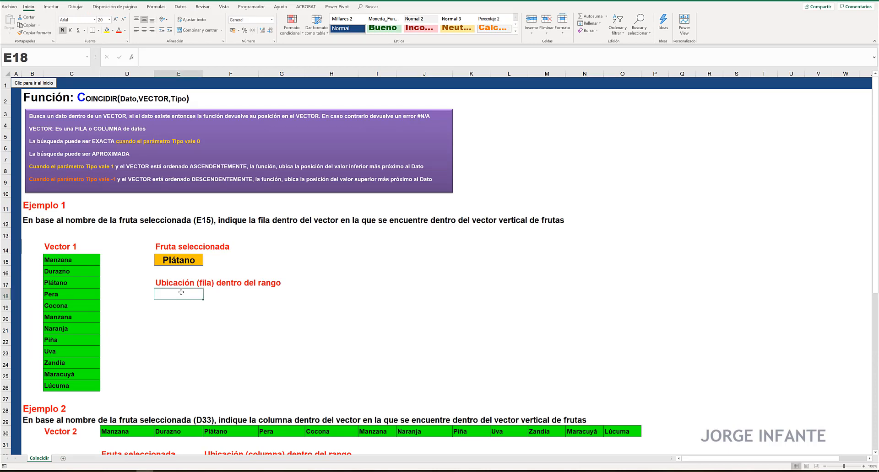
left_click(176, 262)
left_click(143, 262)
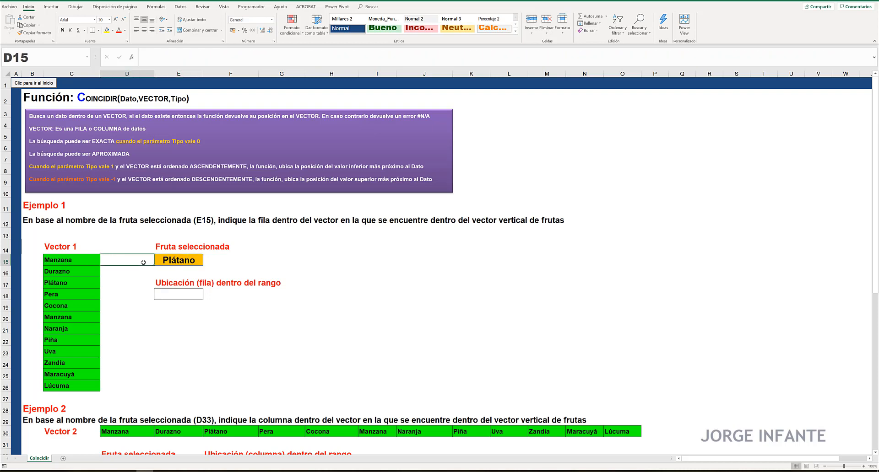
left_click(82, 263)
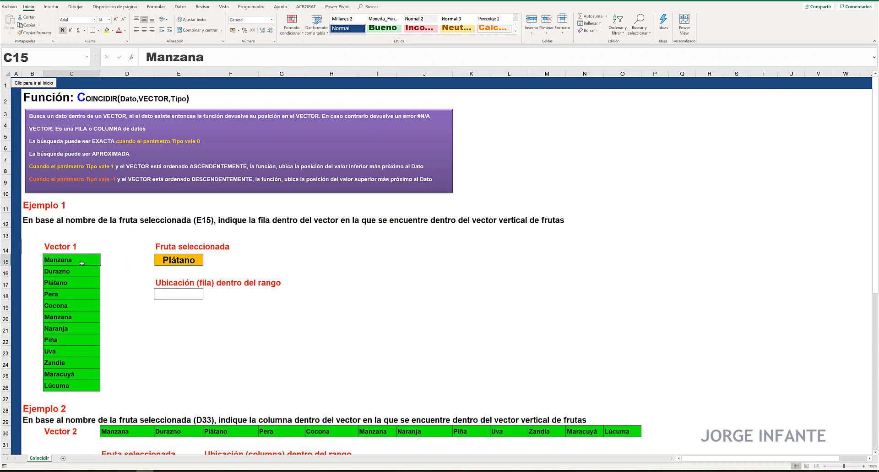
left_click(79, 271)
left_click(72, 283)
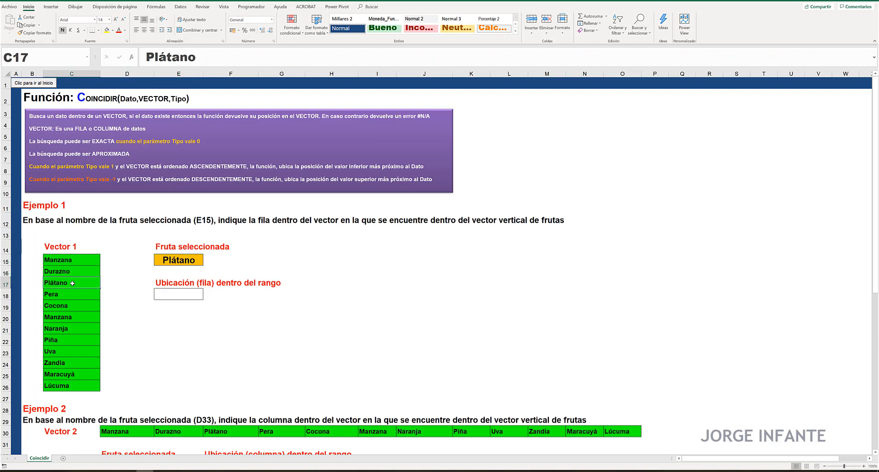
left_click(72, 294)
left_click(76, 307)
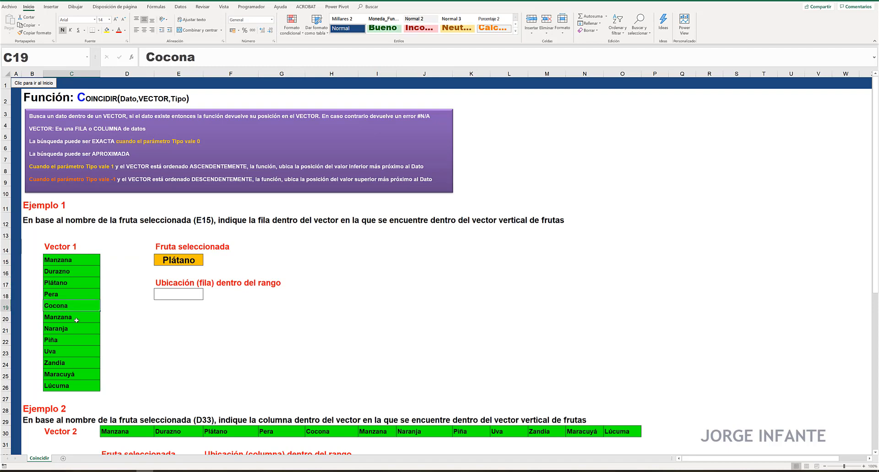
left_click(78, 318)
left_click_drag(79, 259, 79, 388)
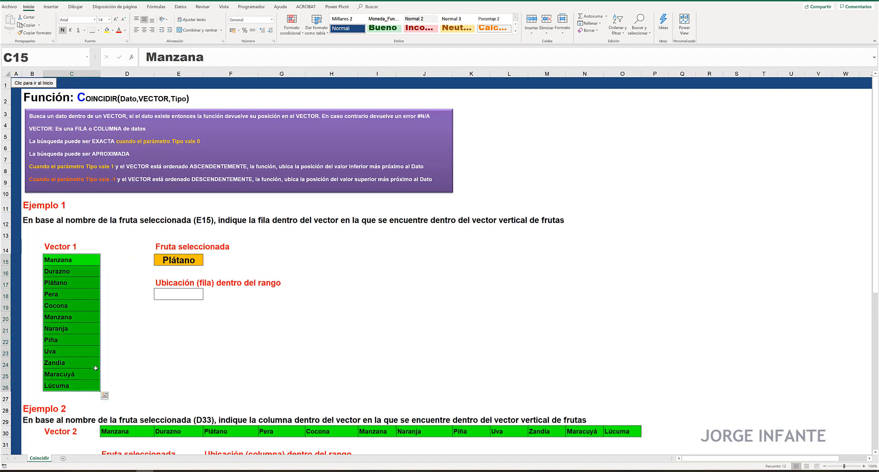
left_click(172, 295)
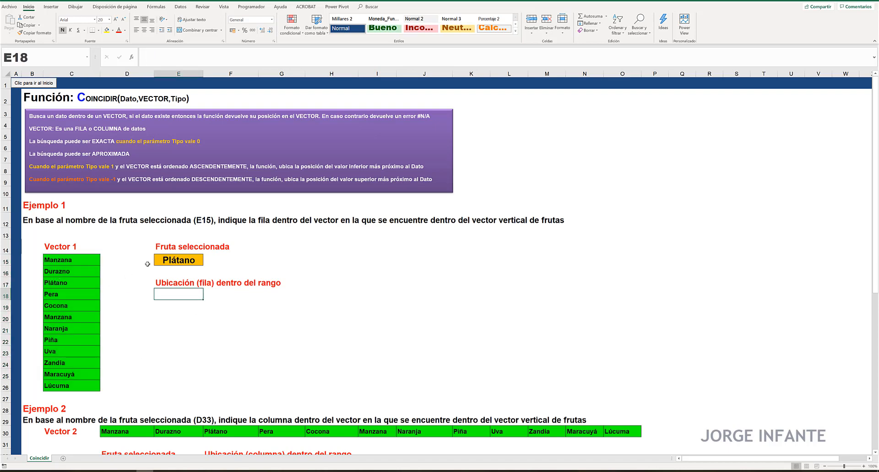
left_click(126, 266)
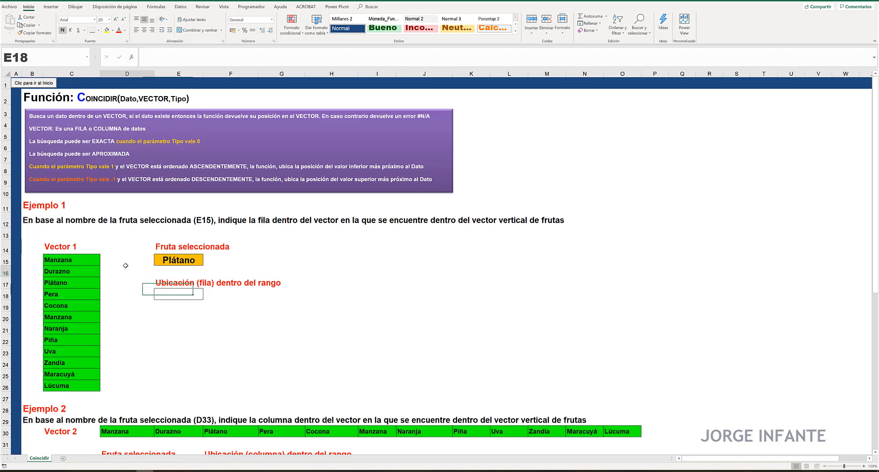
key("Up")
key("Left")
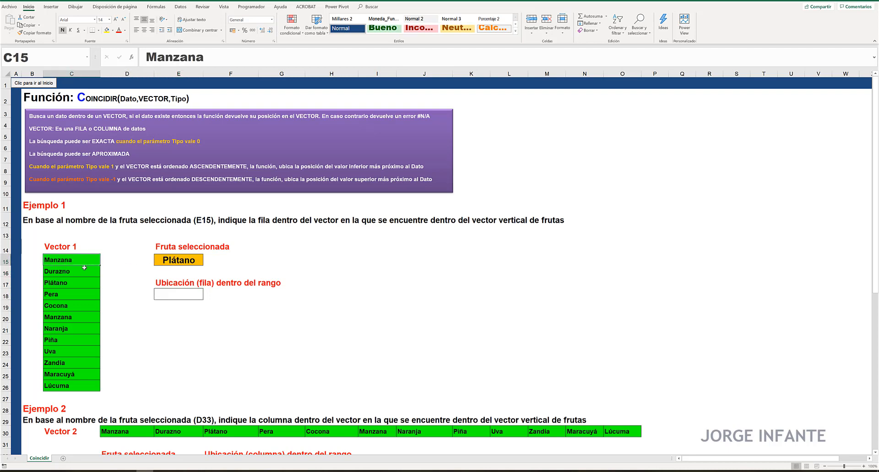
left_click(163, 260)
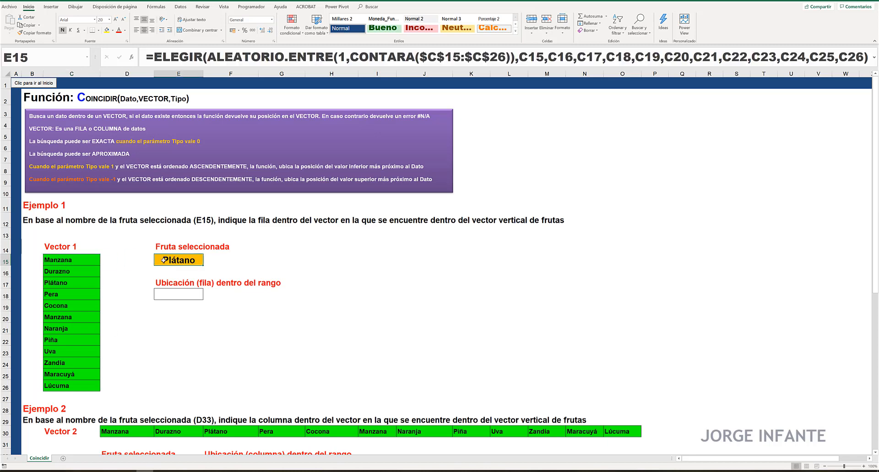
- Write a COINCIDIR formula in E18 that looks up E15 in $C$15:$C$26 with match type 0
left_click(169, 293)
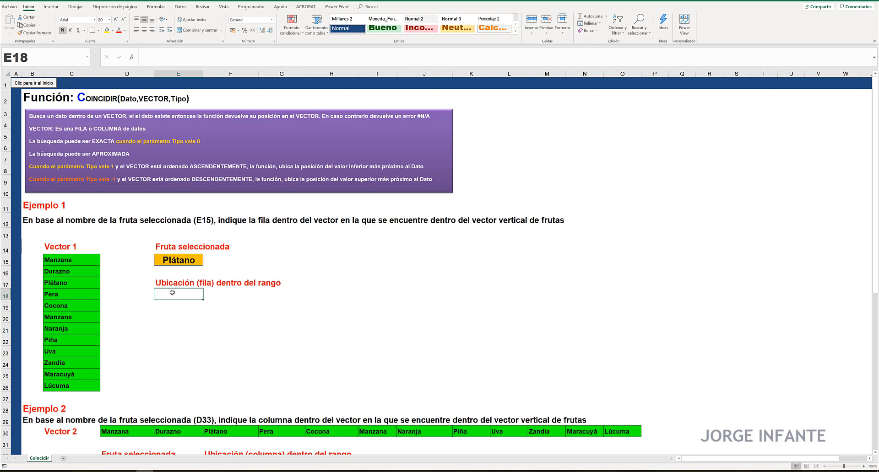
type("=")
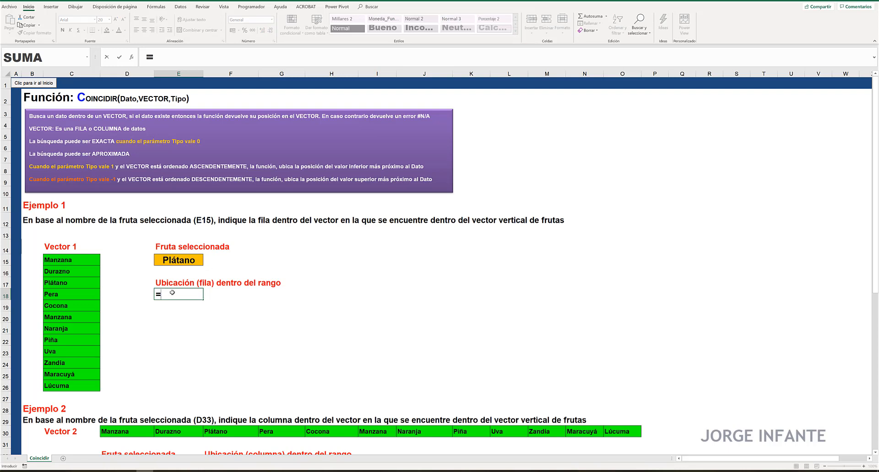
type("coin")
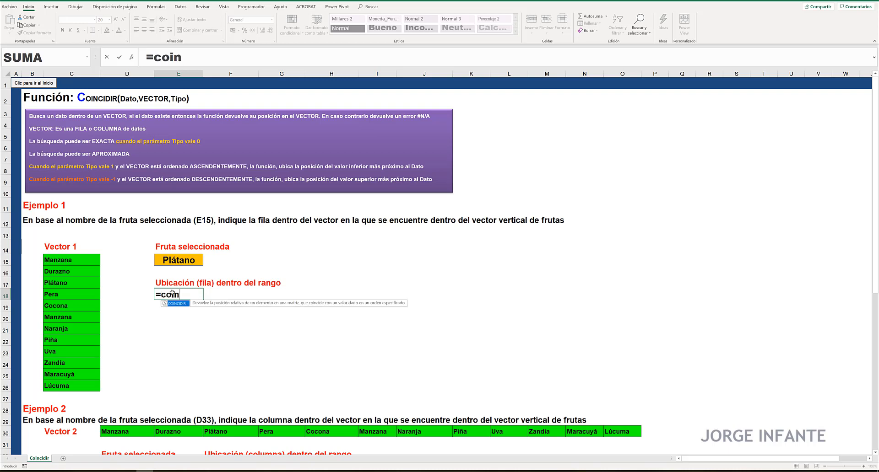
type("cidir(")
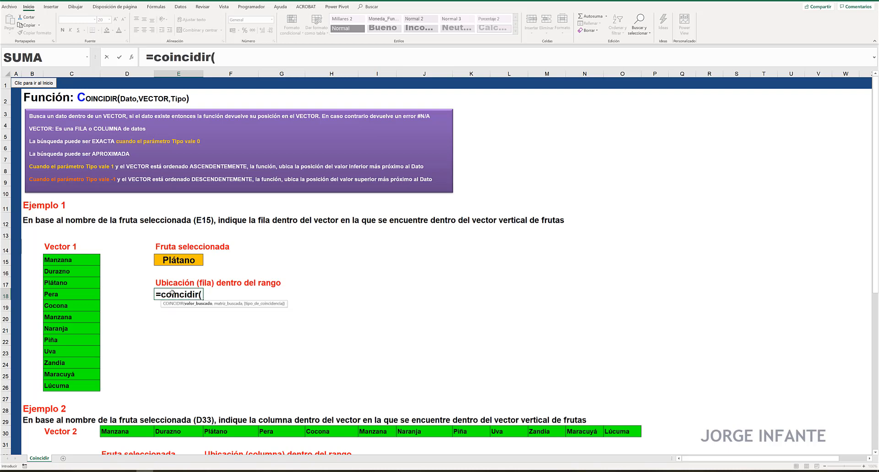
left_click(175, 259)
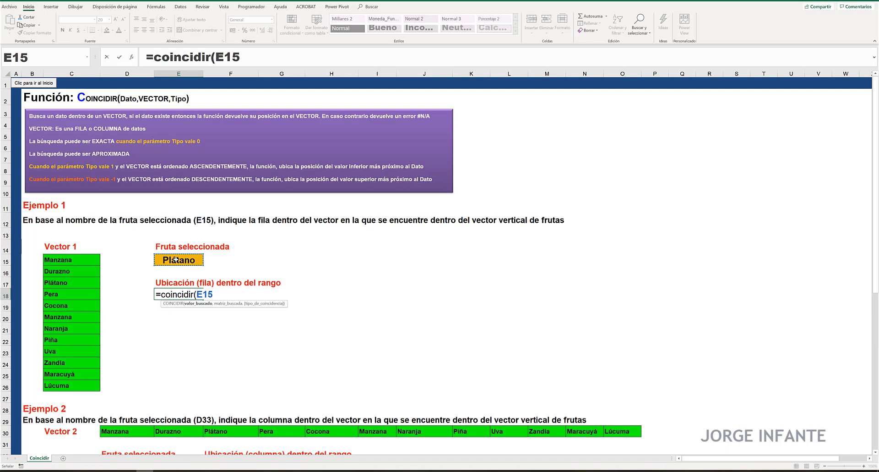
type(",")
left_click_drag(68, 261, 58, 384)
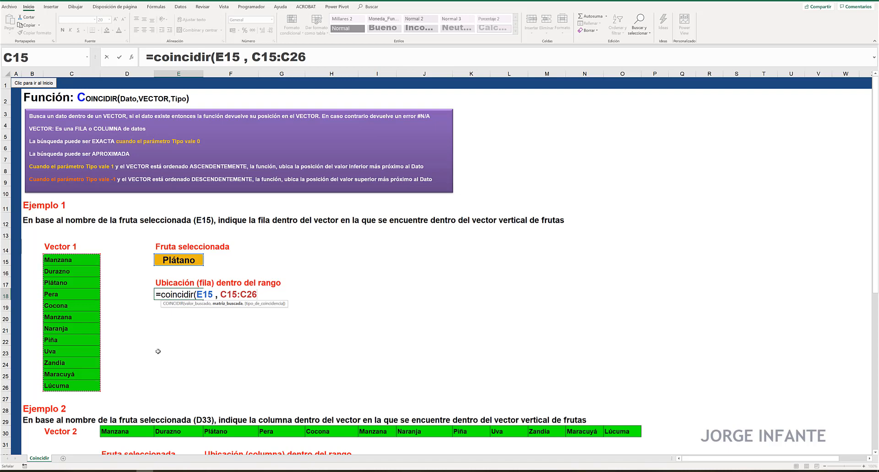
key("F4")
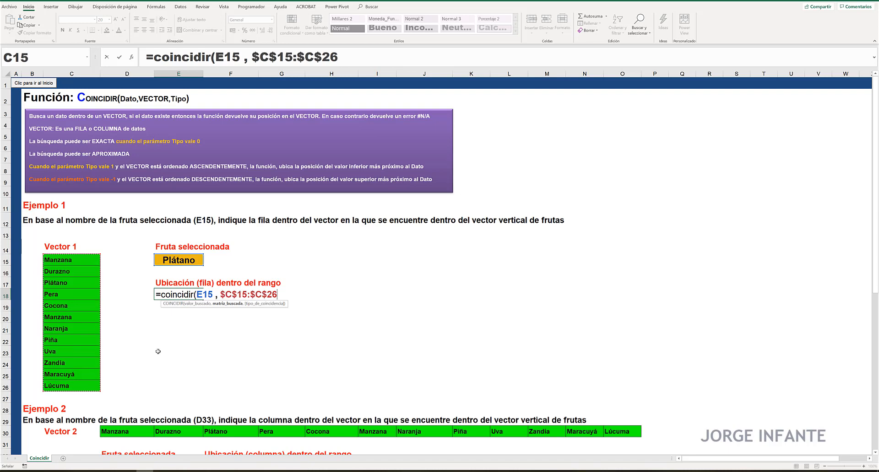
type(",")
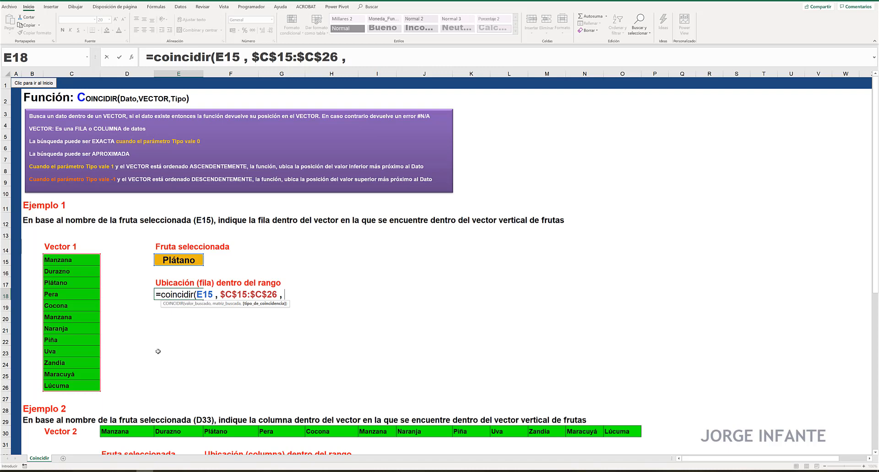
type("0")
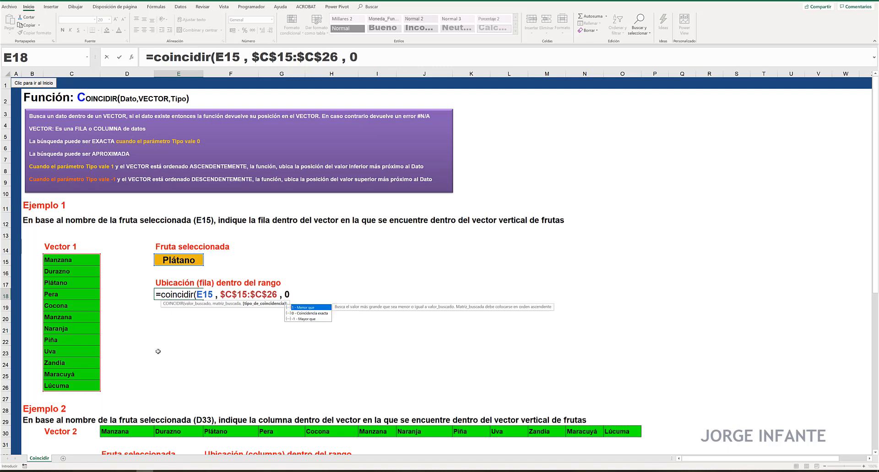
type(")")
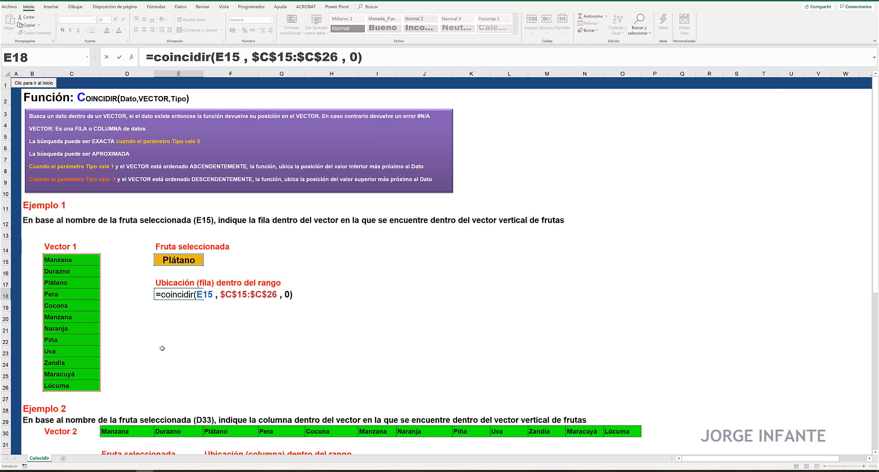
- Make the E15 lookup reference absolute as $E$15 and enter the formula in E18
left_click(203, 295)
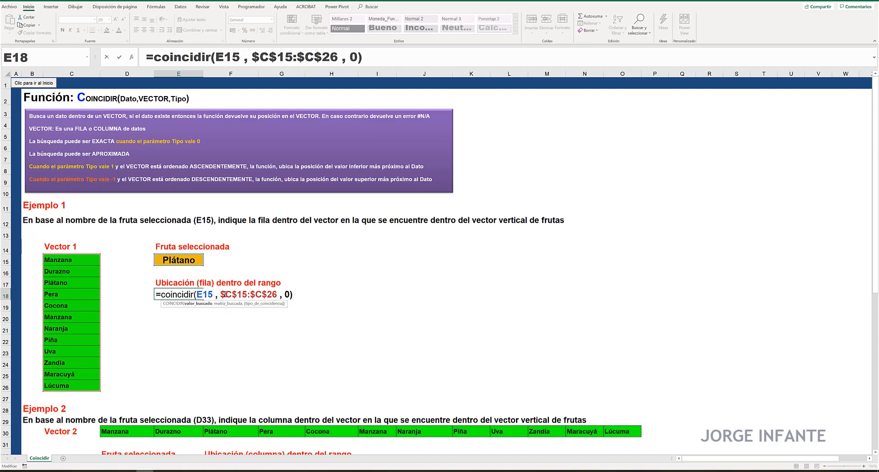
key("F4")
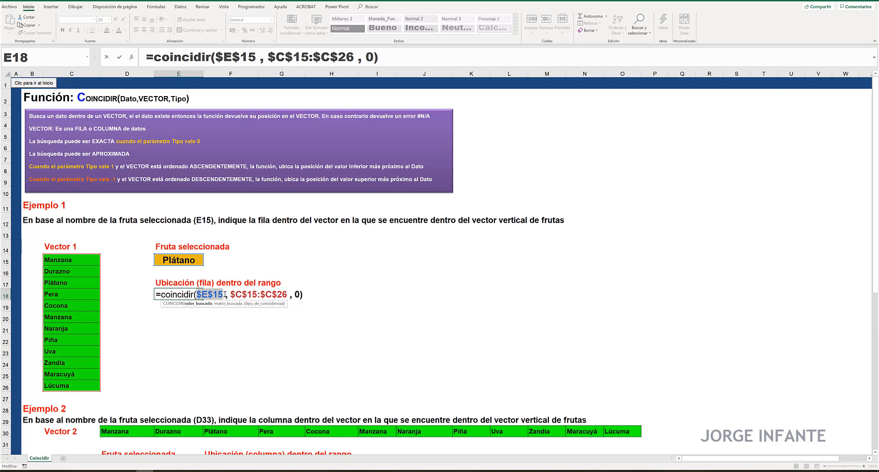
key("Return")
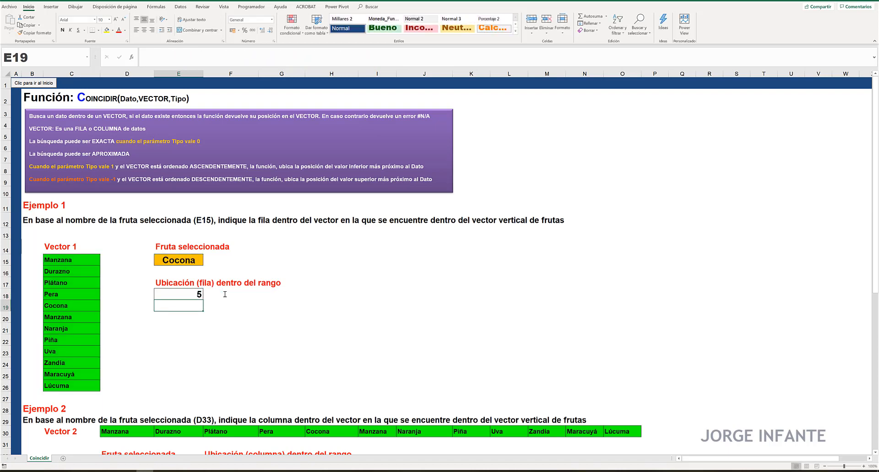
key("Up")
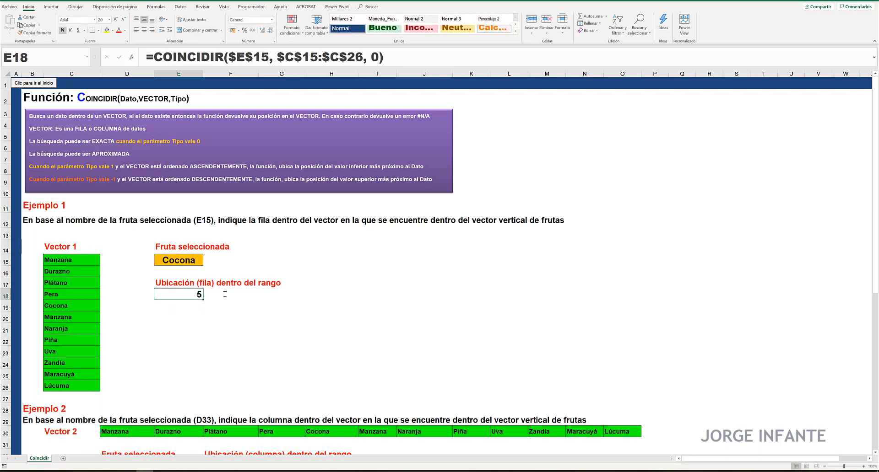
- Show the text of E18's formula in F18 with =FORMULATEXTO(E18)
left_click(225, 295)
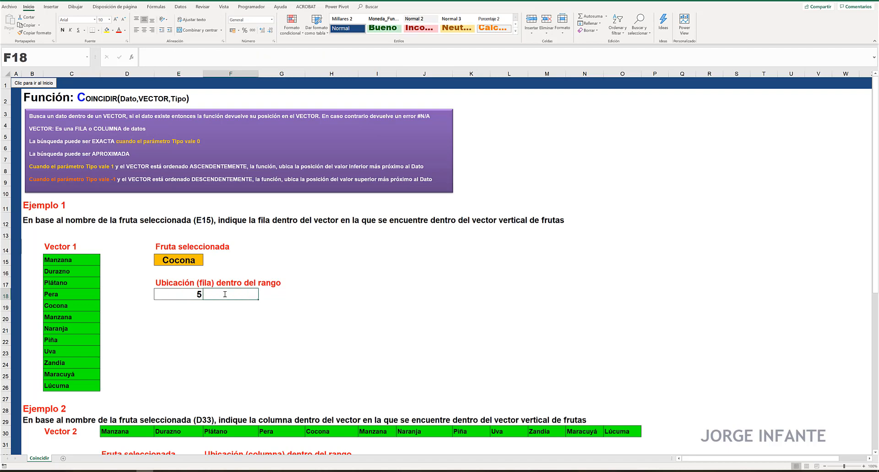
type("=")
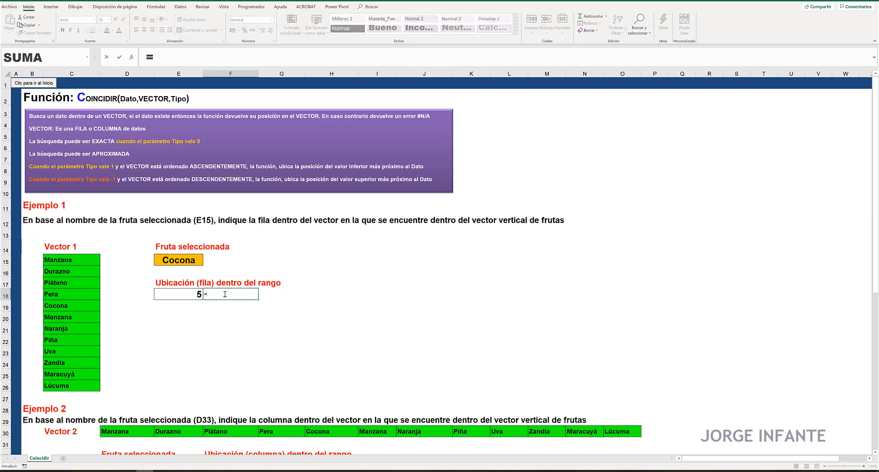
type("form")
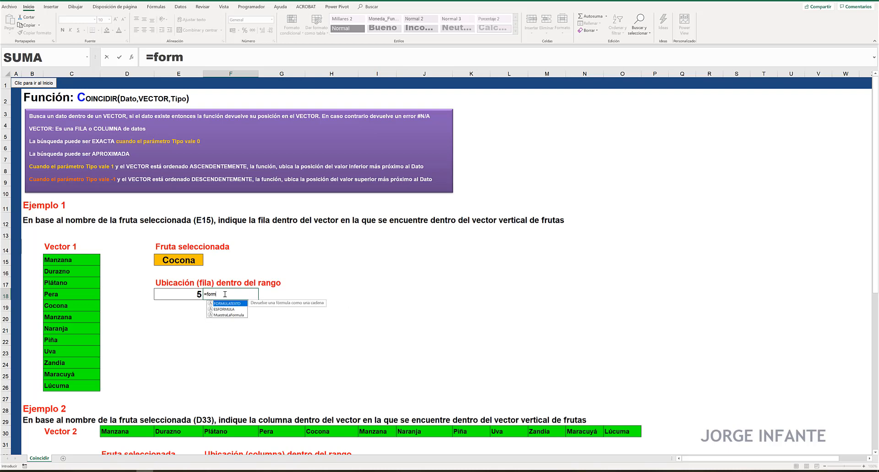
key("Tab")
key("Left")
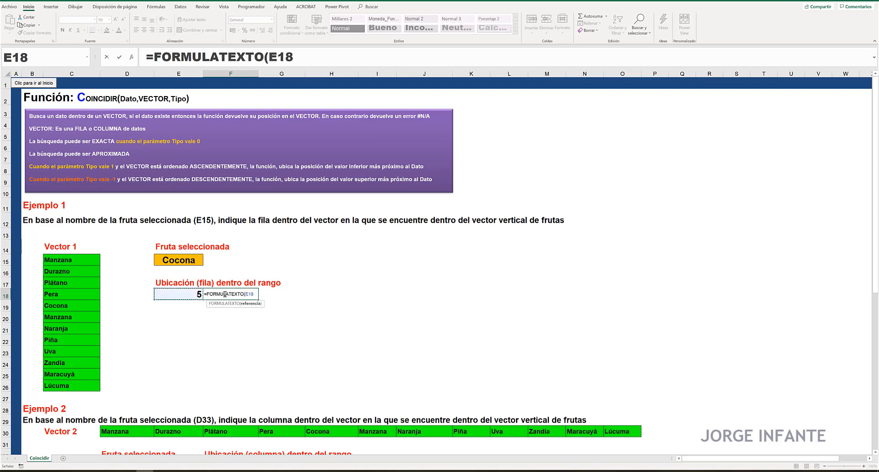
key("Return")
- Format the formula text in F18 as bold with font size 24
left_click(224, 294)
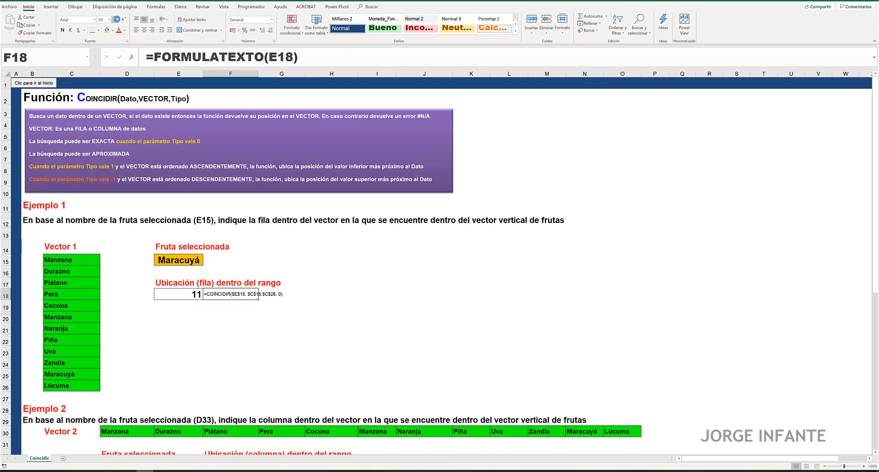
left_click(115, 19)
left_click(116, 19)
left_click(115, 20)
left_click(115, 19)
left_click(115, 20)
left_click(115, 20)
left_click(64, 31)
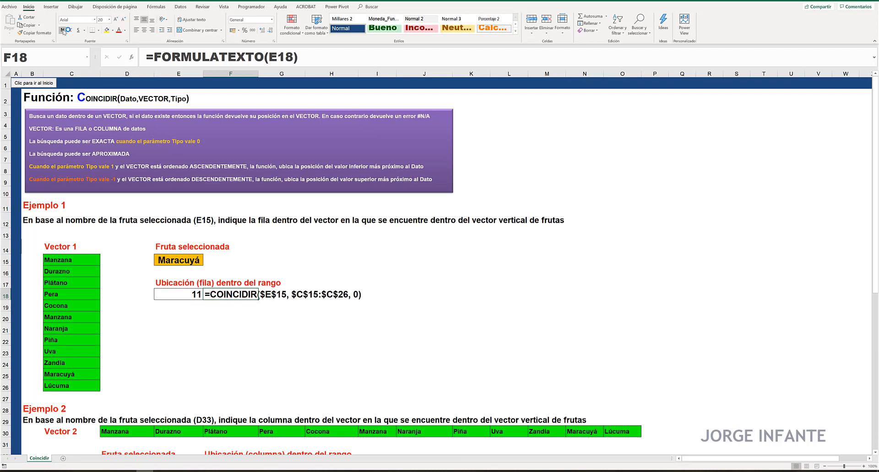
left_click(114, 20)
left_click(115, 19)
left_click(115, 20)
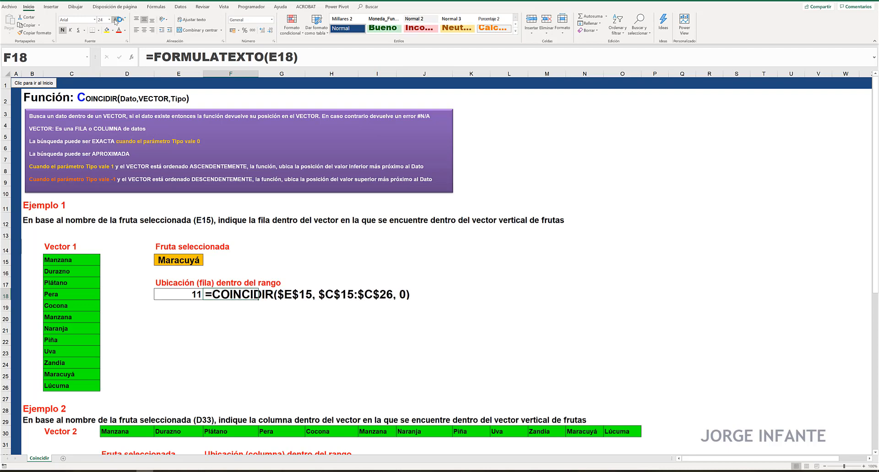
- Check the position in E18 against the selected fruit in E15 and the Vector 1 range C15:C26
left_click(189, 311)
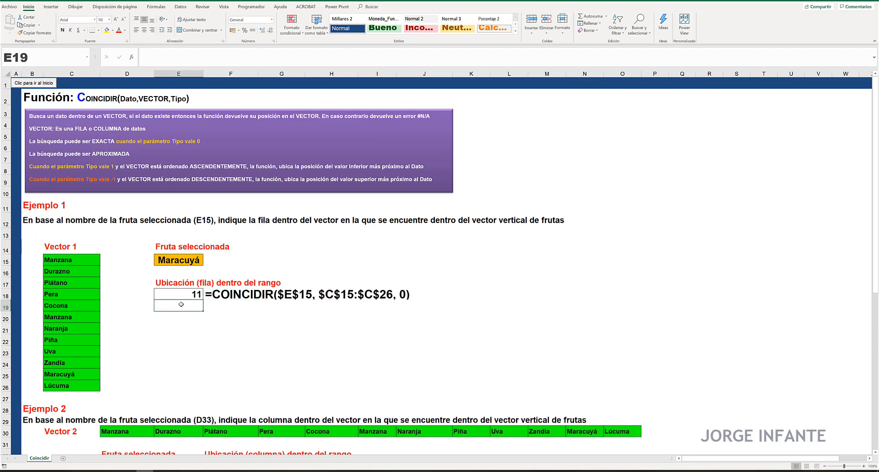
left_click(183, 296)
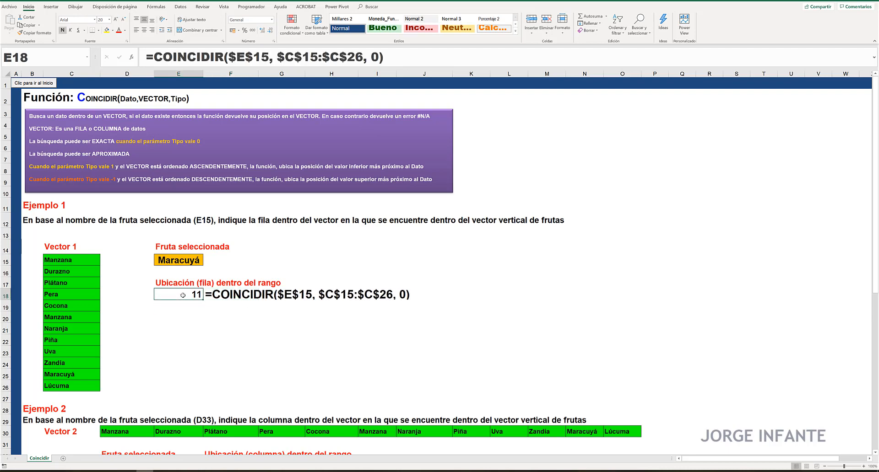
left_click(179, 310)
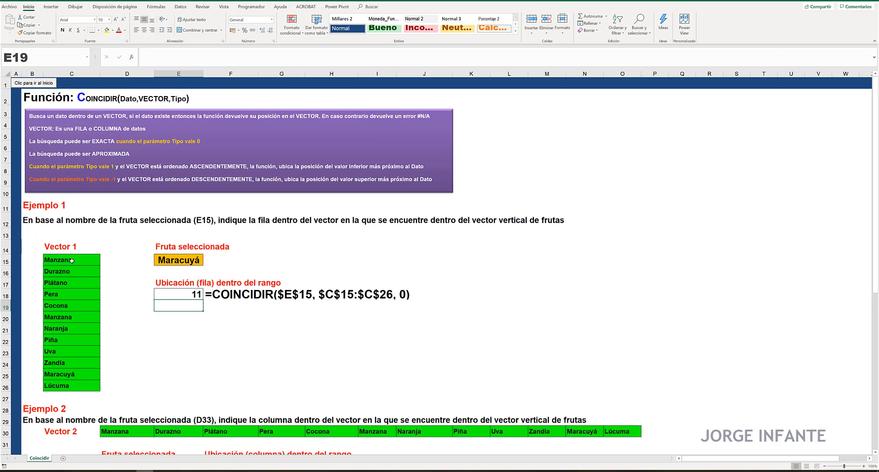
left_click_drag(72, 261, 72, 387)
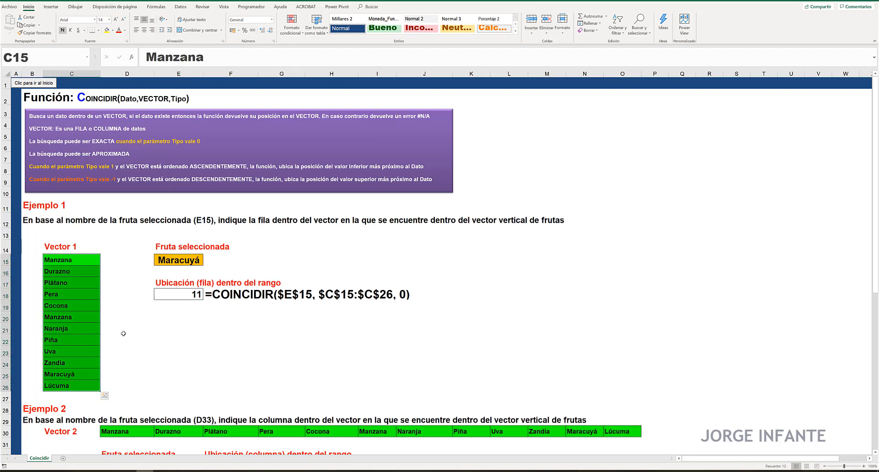
left_click(130, 312)
left_click(174, 293)
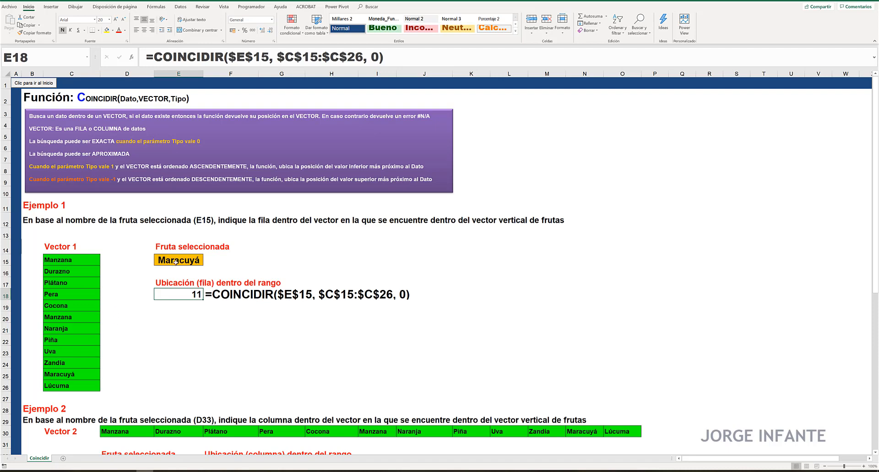
left_click(176, 262)
left_click(174, 295)
- Examine the layout of Ejemplo 2: the horizontal Vector 2 in D30:O30 and the result cell F33
scroll(223, 315, "down", 2)
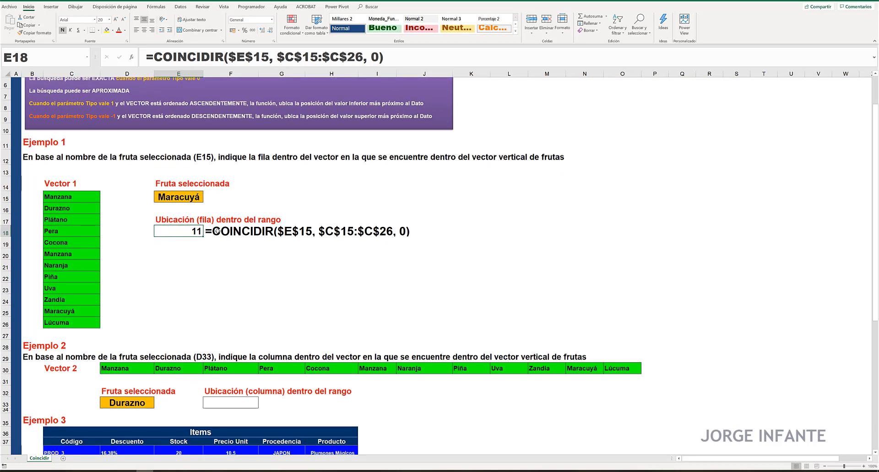
scroll(214, 372, "down", 2)
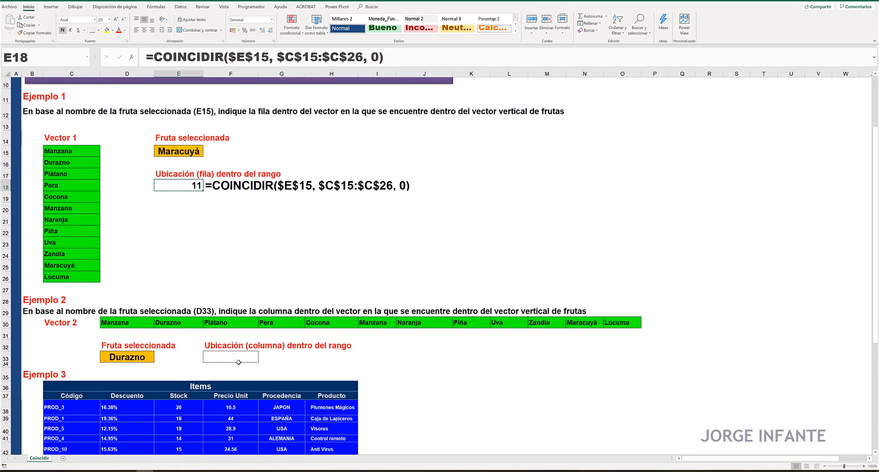
left_click(239, 361)
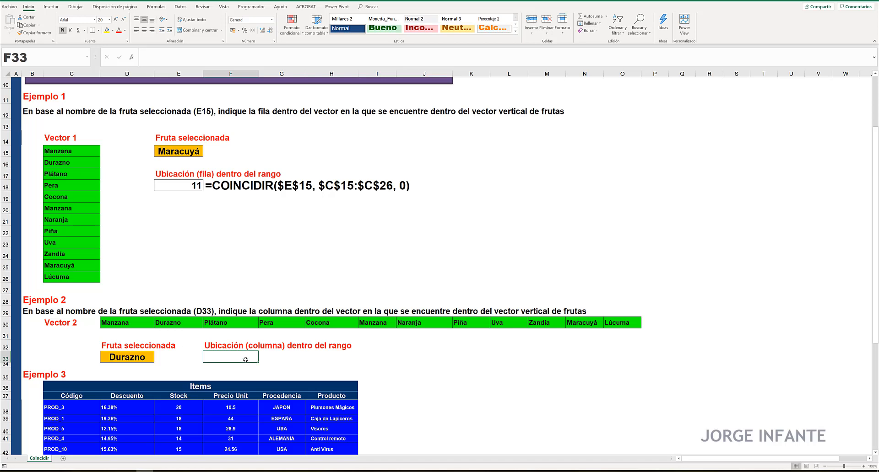
scroll(245, 360, "down", 2)
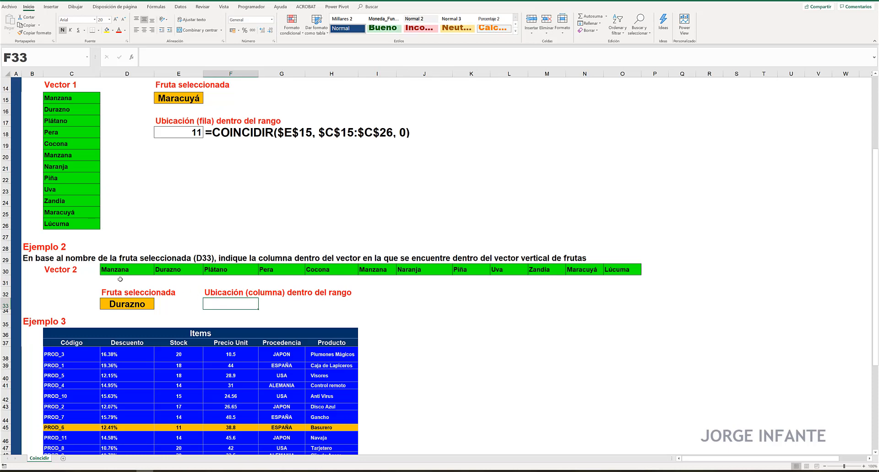
left_click_drag(108, 271, 635, 271)
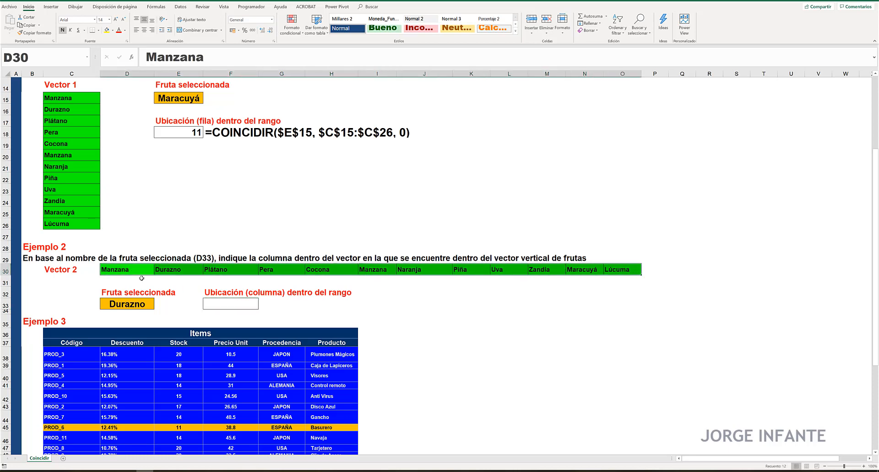
left_click(131, 269)
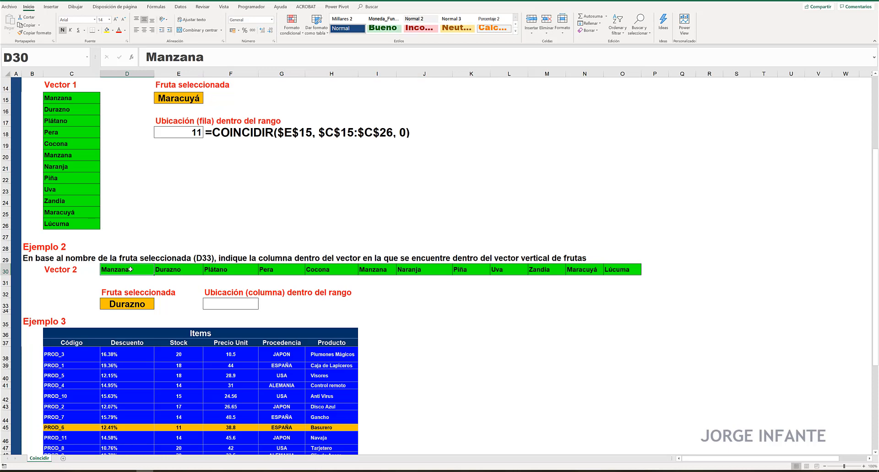
left_click(74, 269)
left_click(123, 273)
- Find the position of D33's fruit within Vector 2 by entering =COINCIDIR($D$33, $D$30:$O$30, 0) in F33
left_click(233, 305)
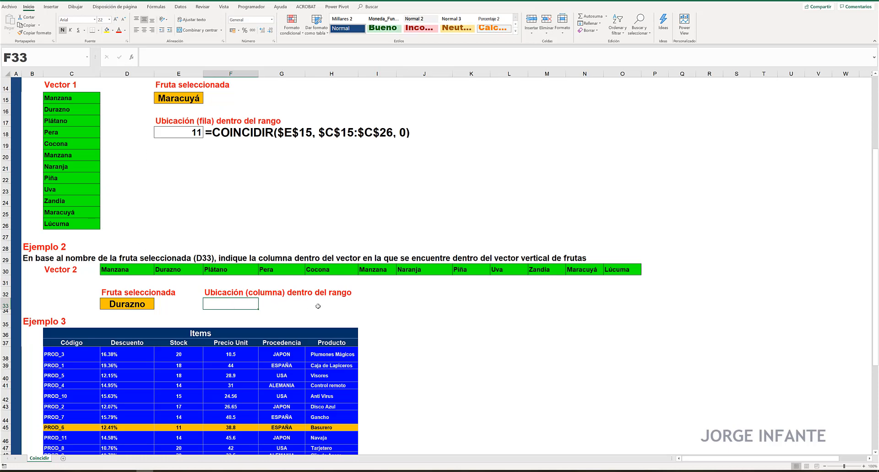
type("=coincidir")
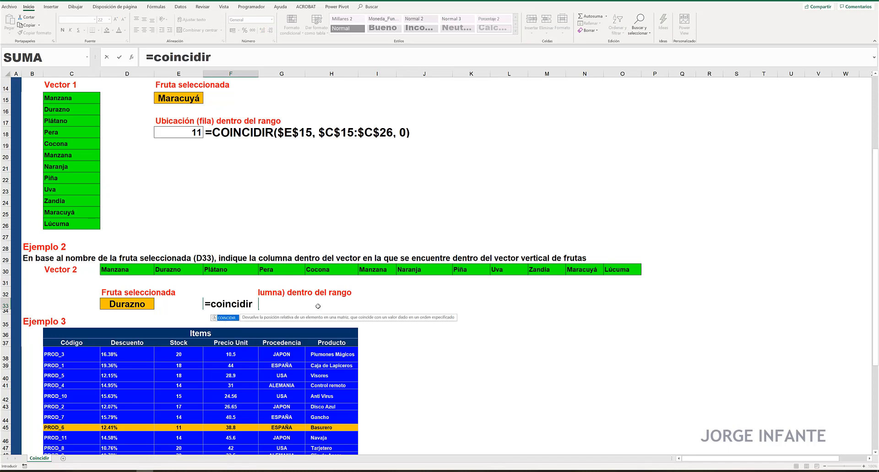
type("(")
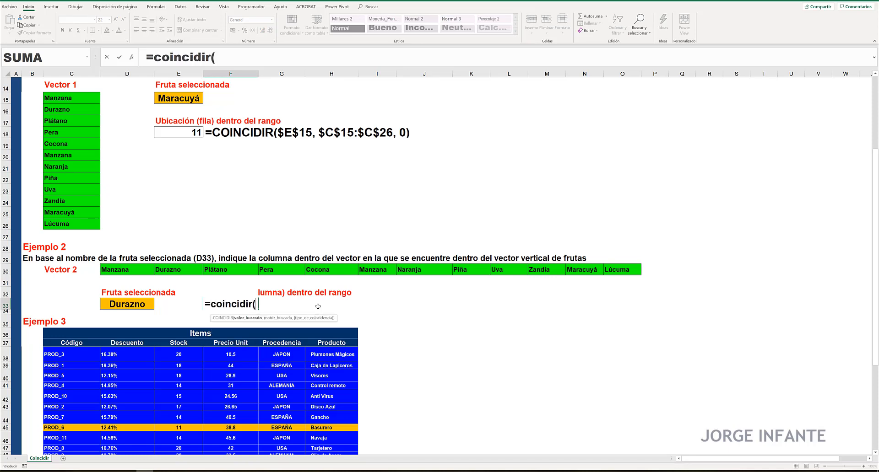
left_click(126, 303)
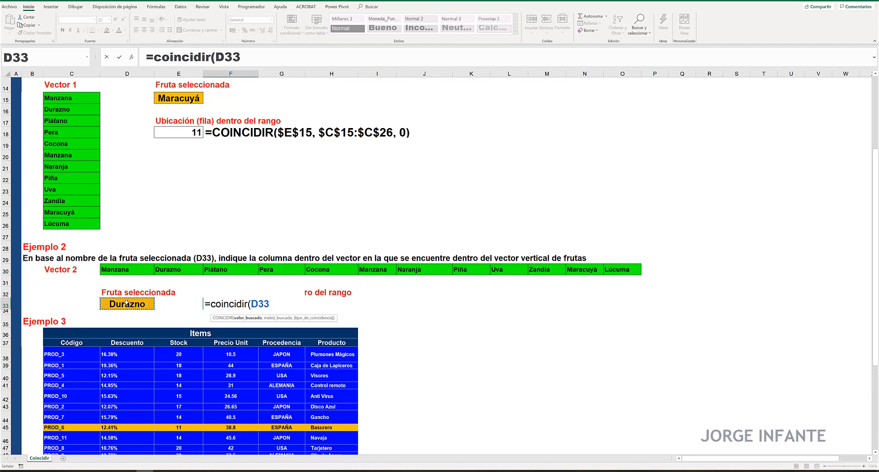
key("F4")
type(",")
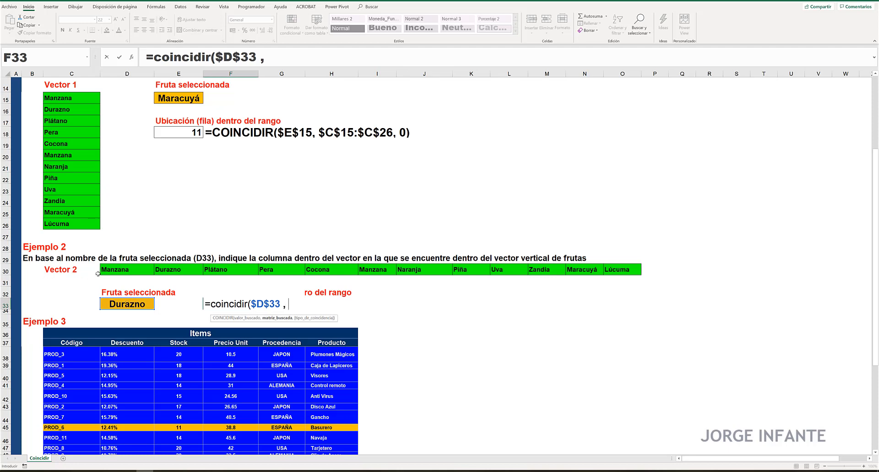
left_click_drag(107, 270, 615, 272)
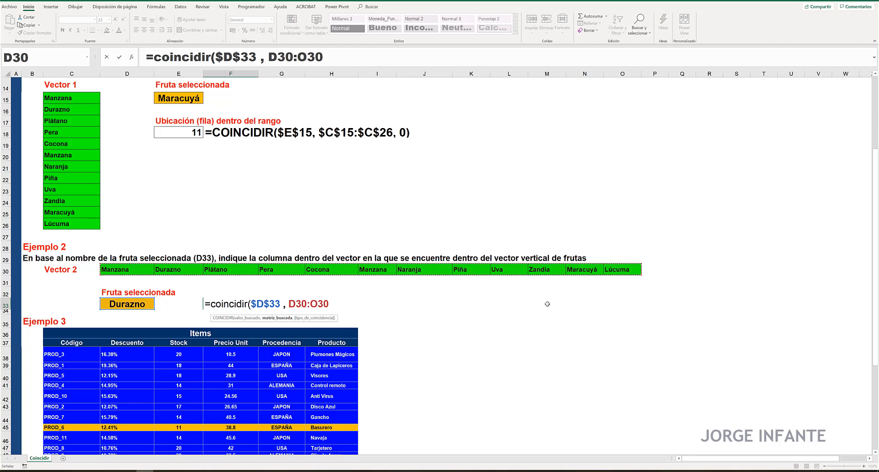
key("F4")
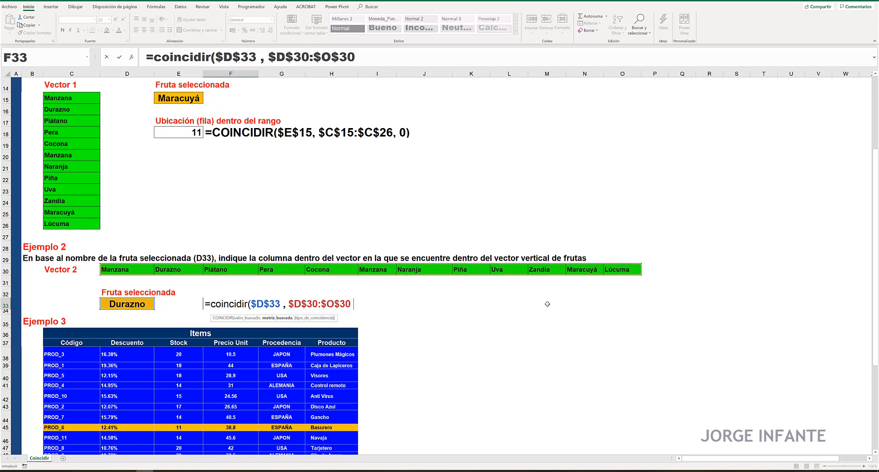
type(", 0 )")
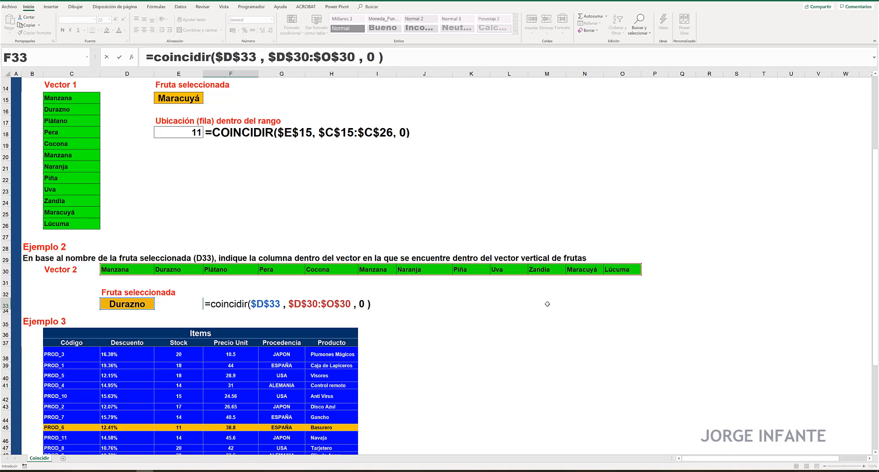
key("Return")
key("Up")
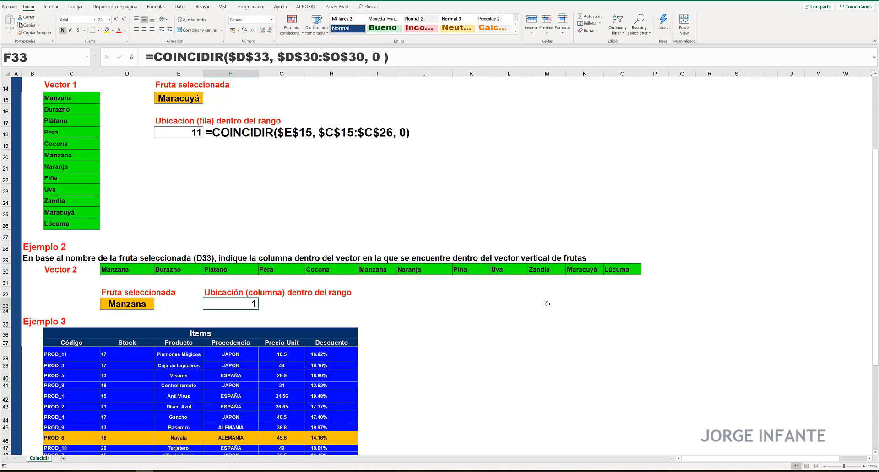
- Copy the FORMULATEXTO formula from F18 into G33 to show the text of F33's formula
left_click(212, 132)
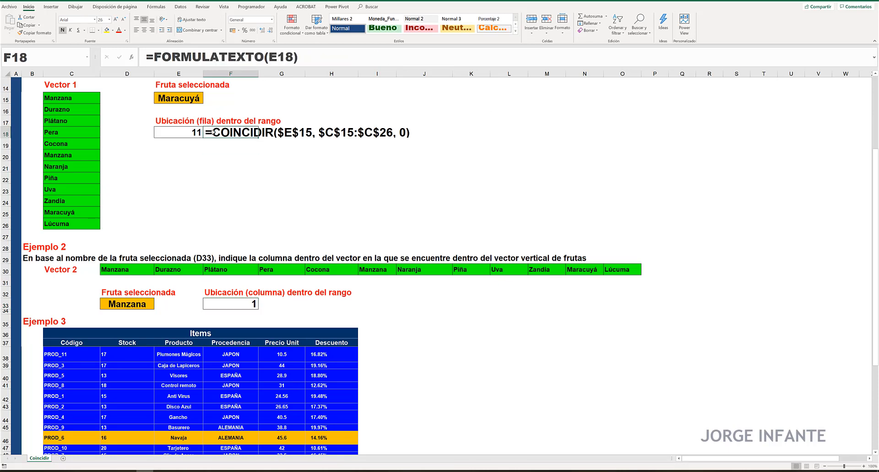
key("ctrl+c")
left_click(266, 305)
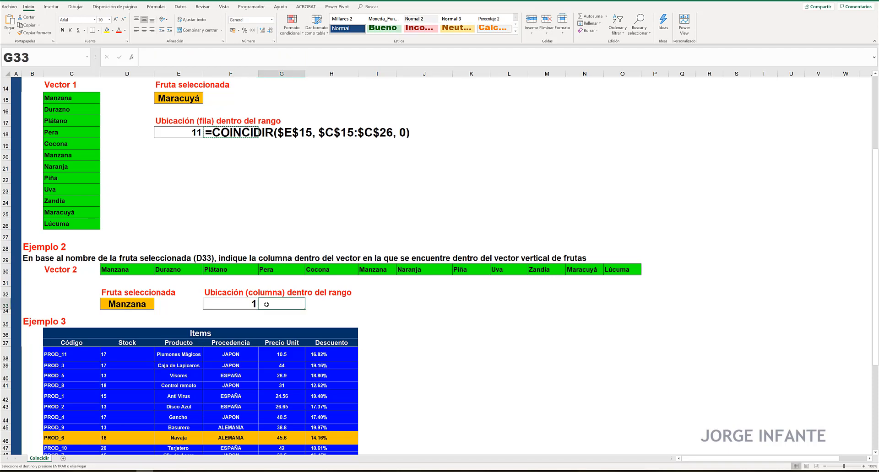
key("ctrl+v")
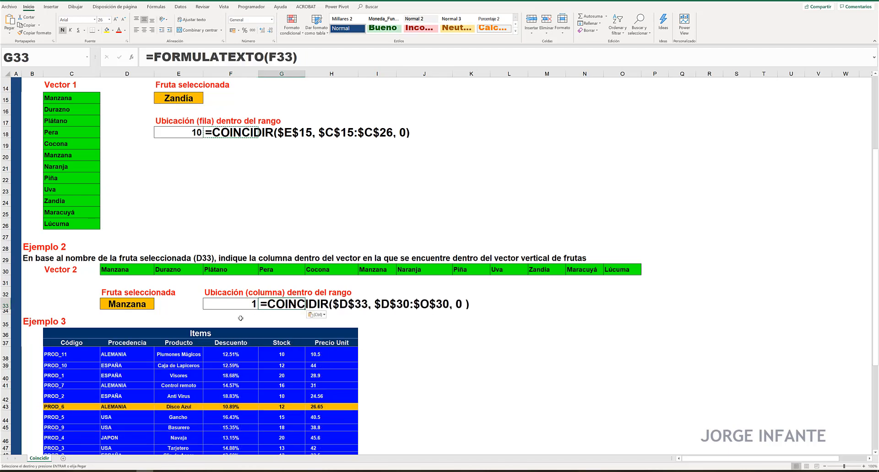
- Check the position in F33 against the selected fruit in D33 and the first item of Vector 2
left_click(240, 319)
left_click(239, 305)
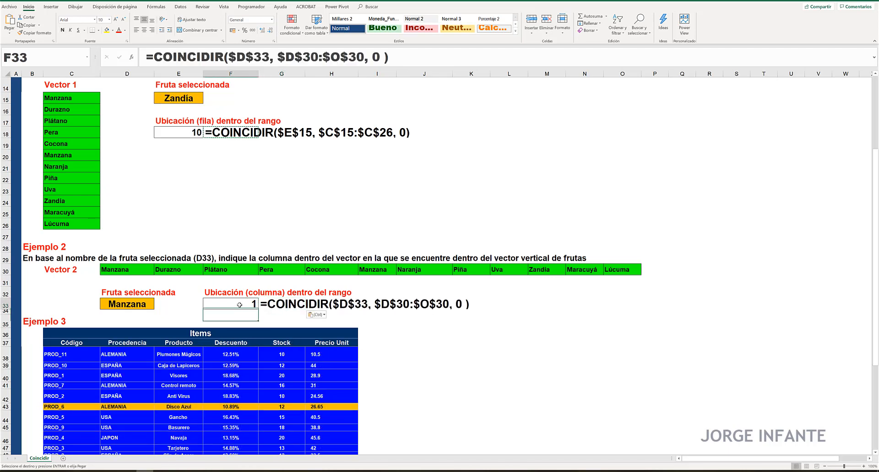
left_click(136, 270)
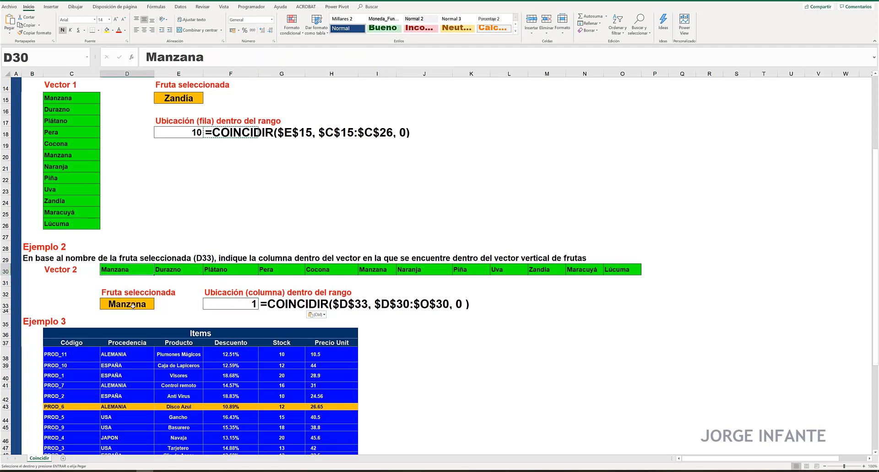
left_click(274, 304)
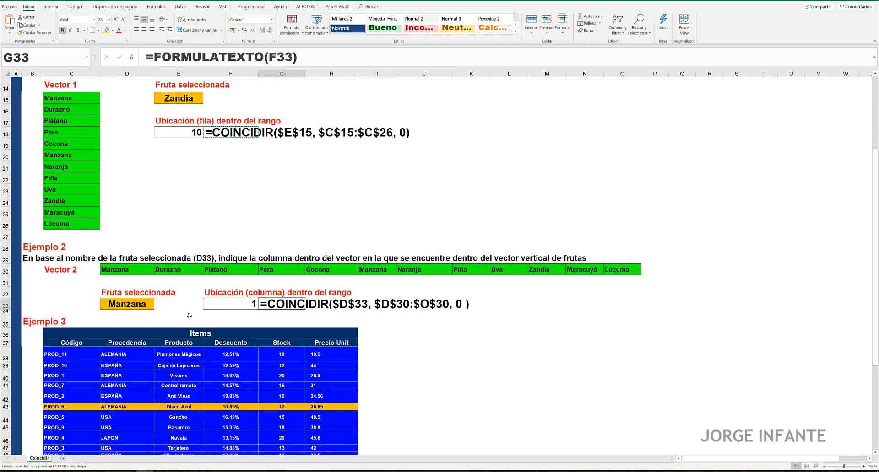
- Choose Prod_8 as the selected code in D52 of Ejemplo 3
scroll(189, 316, "down", 2)
scroll(189, 315, "down", 3)
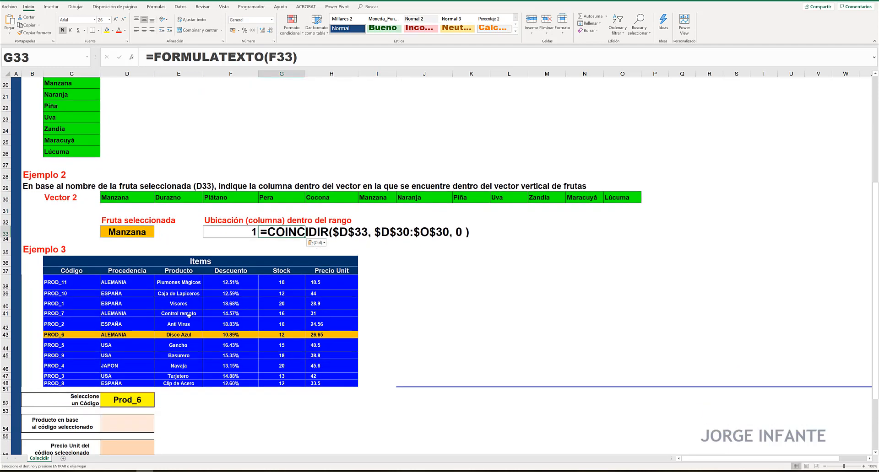
scroll(189, 315, "down", 3)
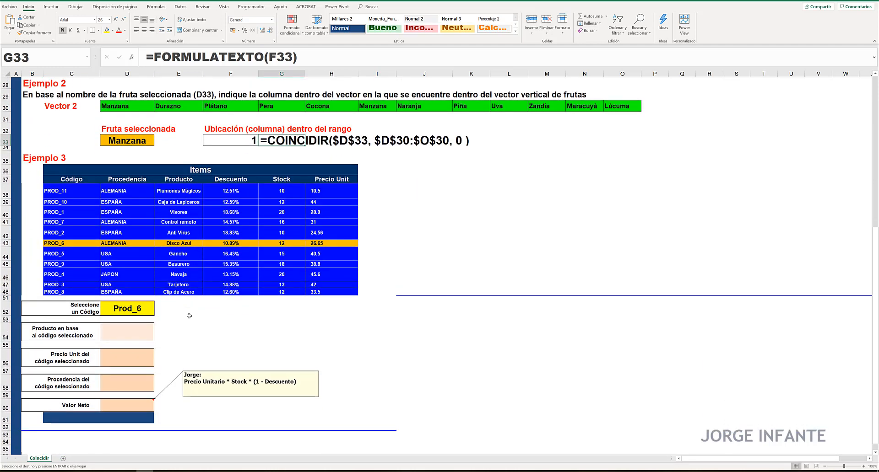
scroll(189, 316, "down", 1)
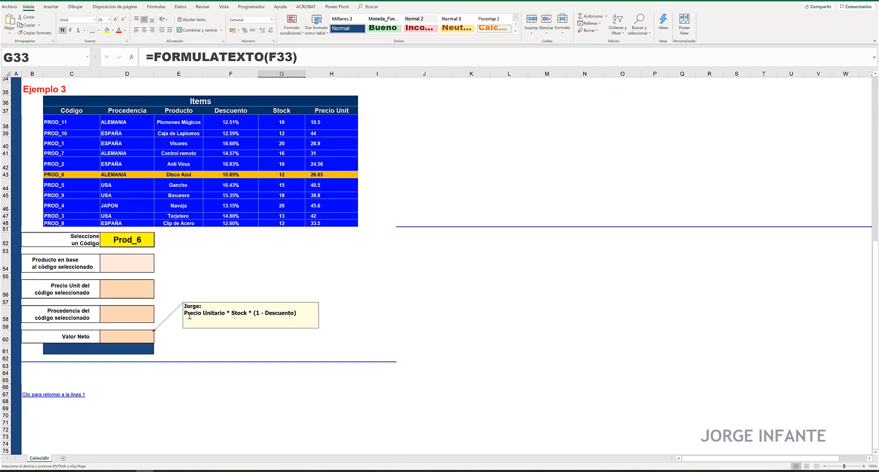
left_click(37, 89)
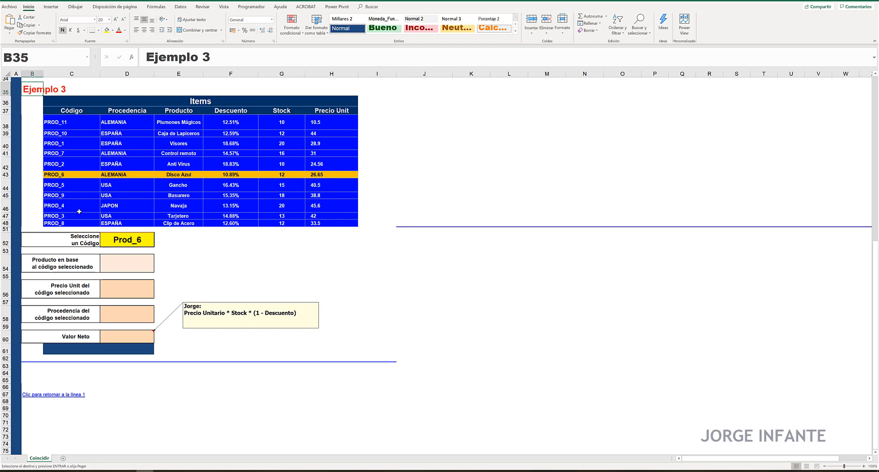
left_click(130, 242)
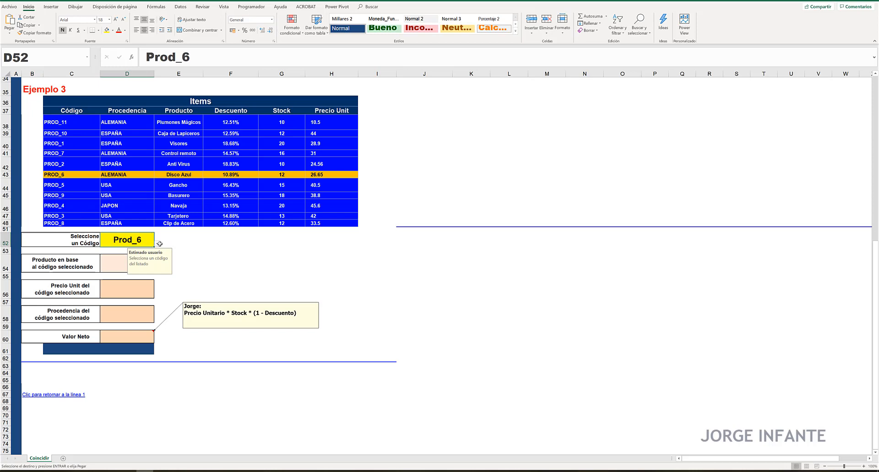
left_click(158, 244)
left_click(139, 264)
left_click(157, 243)
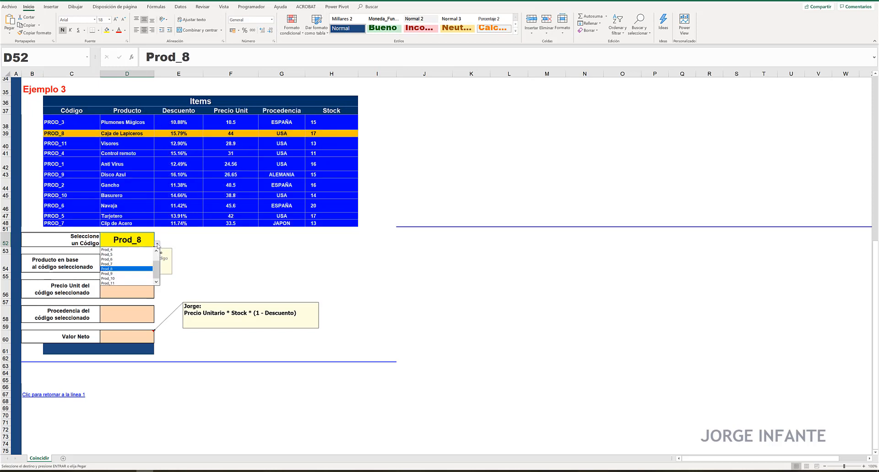
left_click(130, 269)
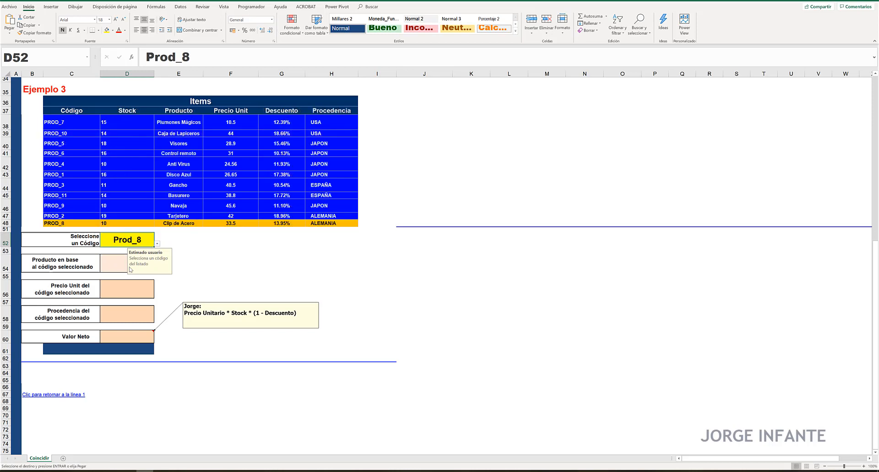
- Start a BUSCARV formula in D54 with the selected code $D$52 as the absolute lookup value
left_click(117, 260)
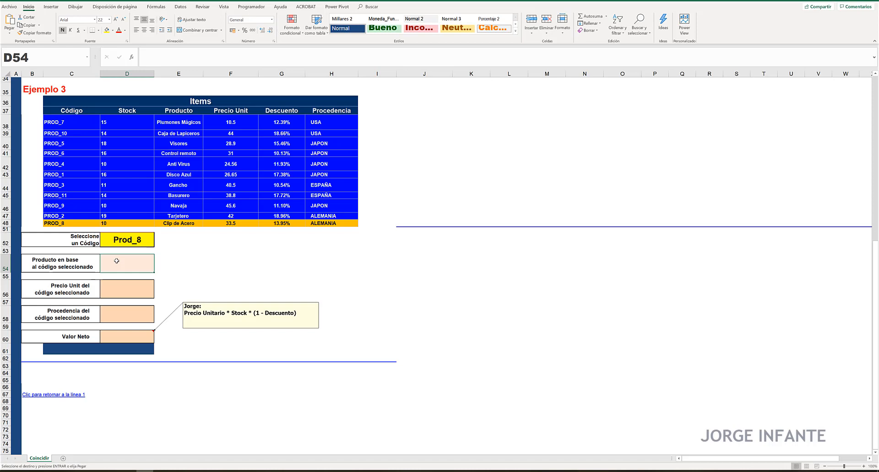
type("=")
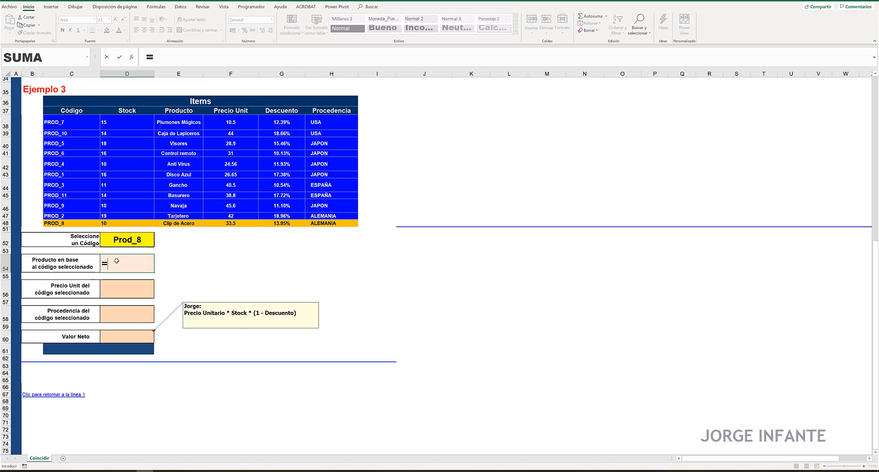
type("bus")
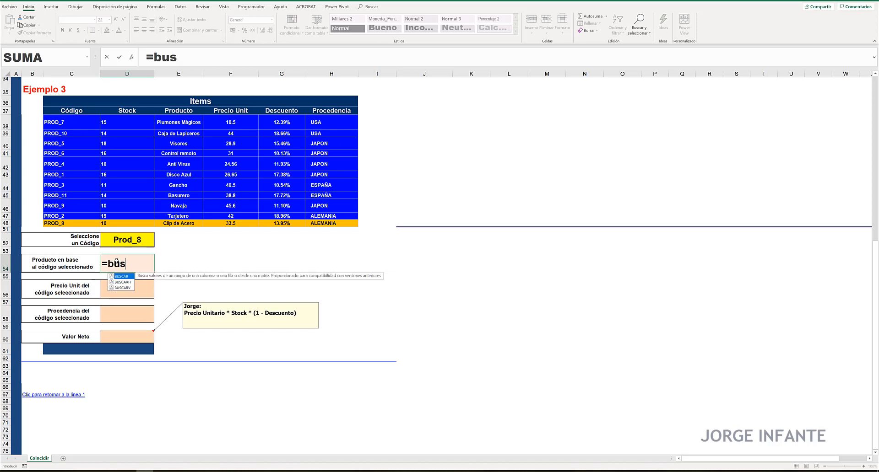
type("ac")
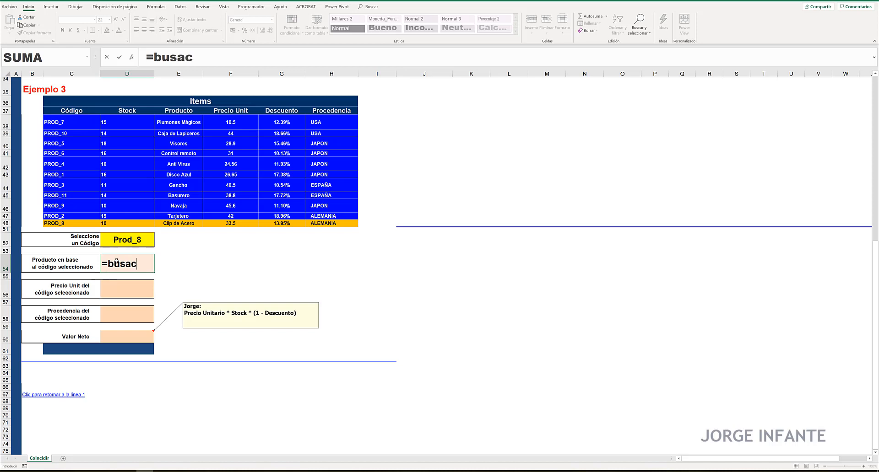
key("BackSpace")
key("BackSpace")
key("BackSpace")
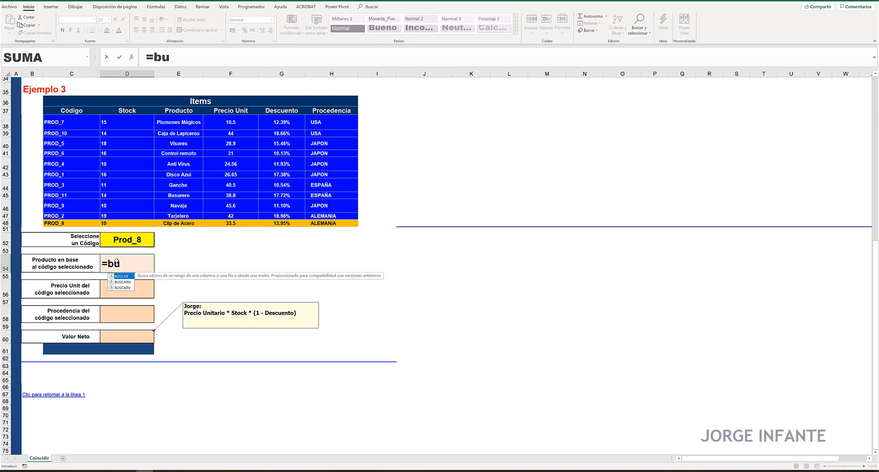
key("Down")
key("Down")
key("Tab")
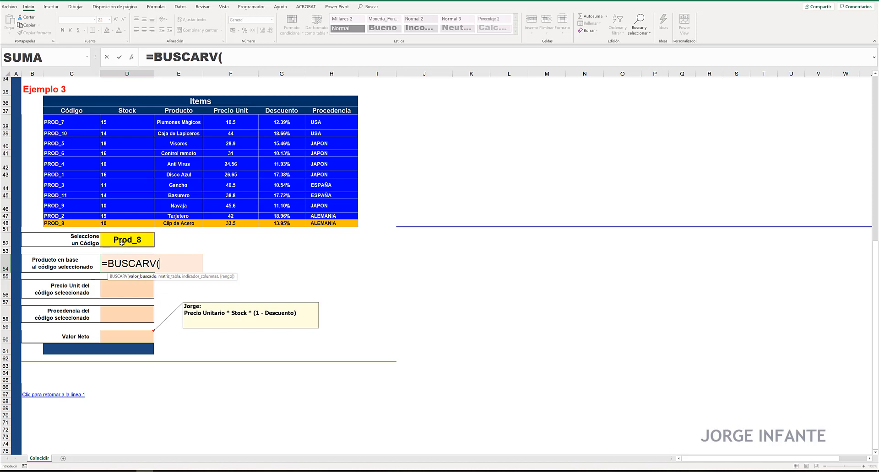
left_click(122, 241)
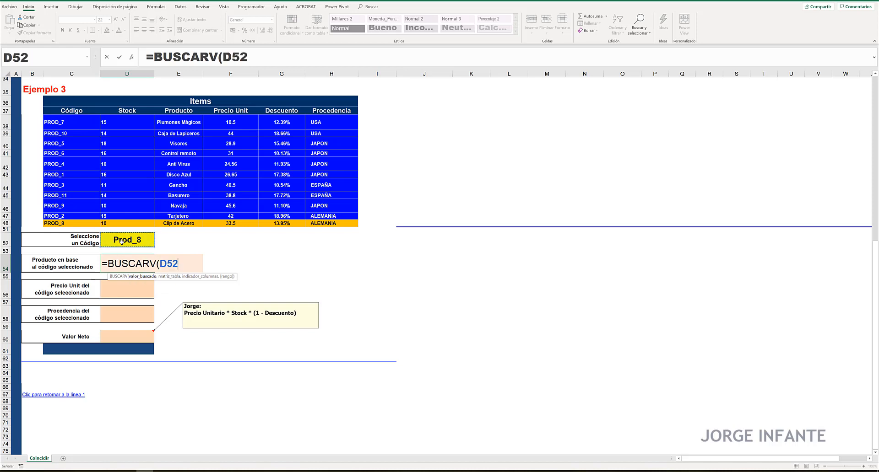
key("F4")
type(",")
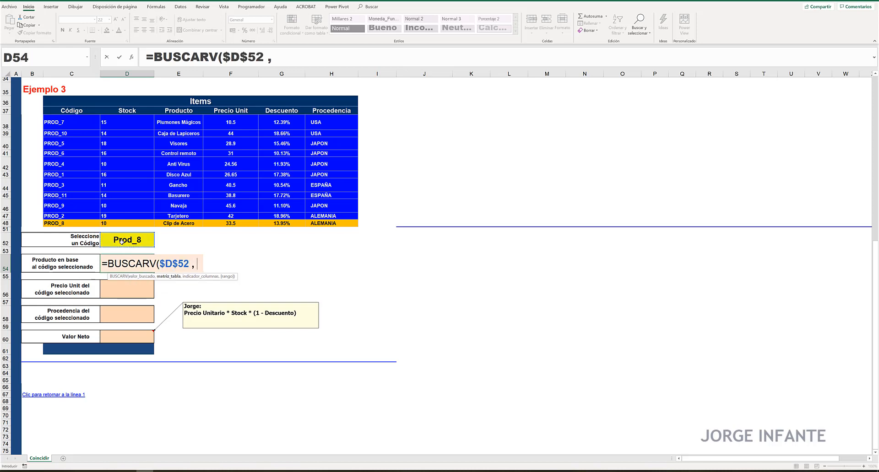
- Add the absolute item rows $C$38:$H$48 as the table array of the BUSCARV formula in D54
left_click_drag(72, 124, 333, 222)
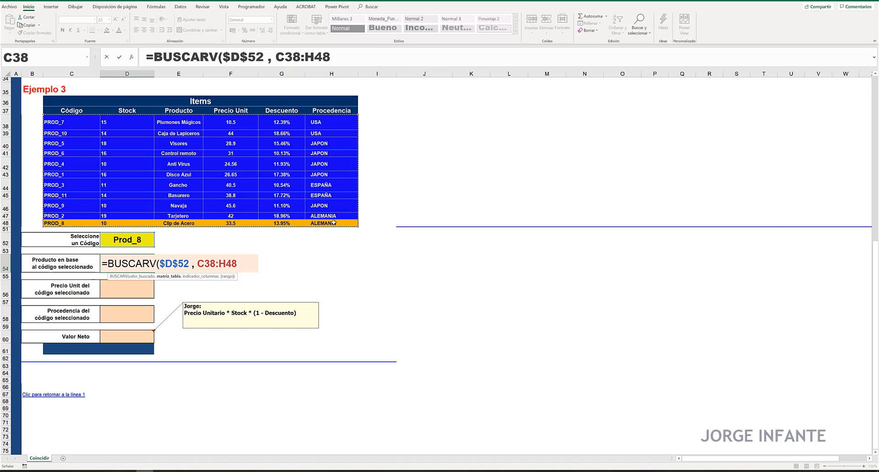
key("F4")
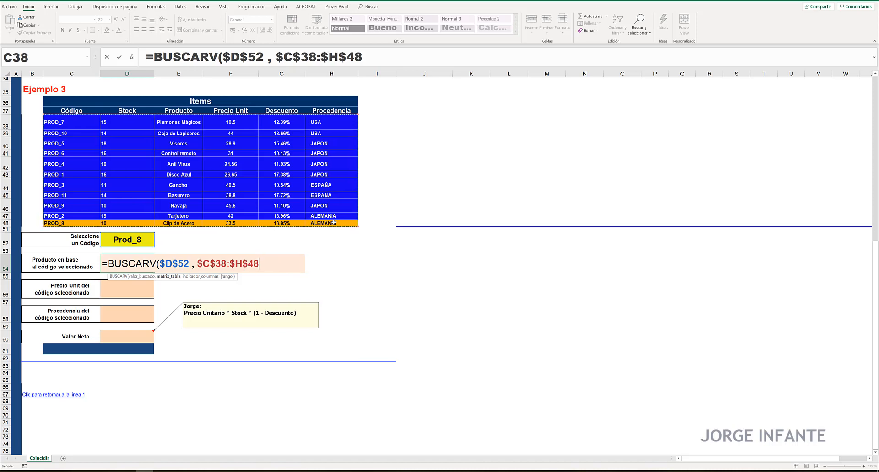
type(",")
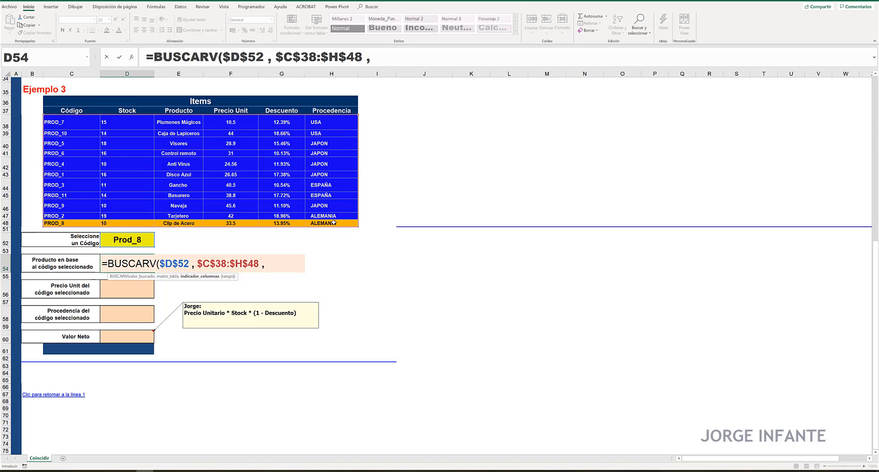
- Nest COINCIDIR as the column index in D54, finding "Producto" in the header row $C$37:$H$37 with match type 0
type("coincidir")
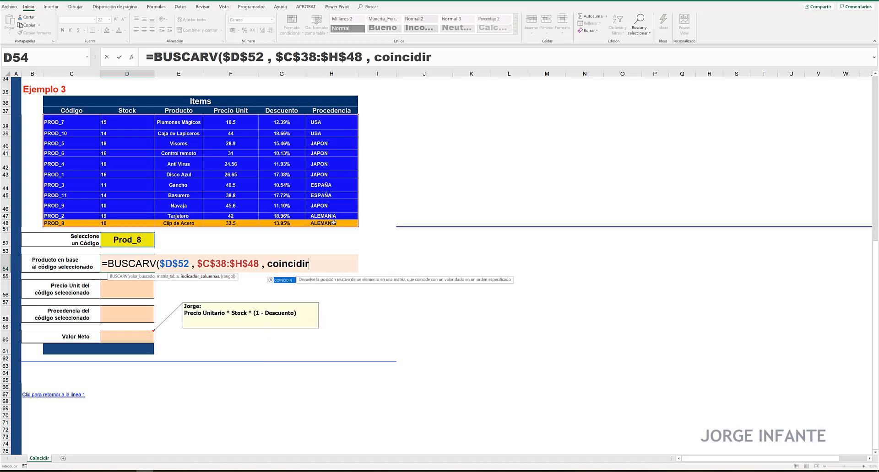
type("(")
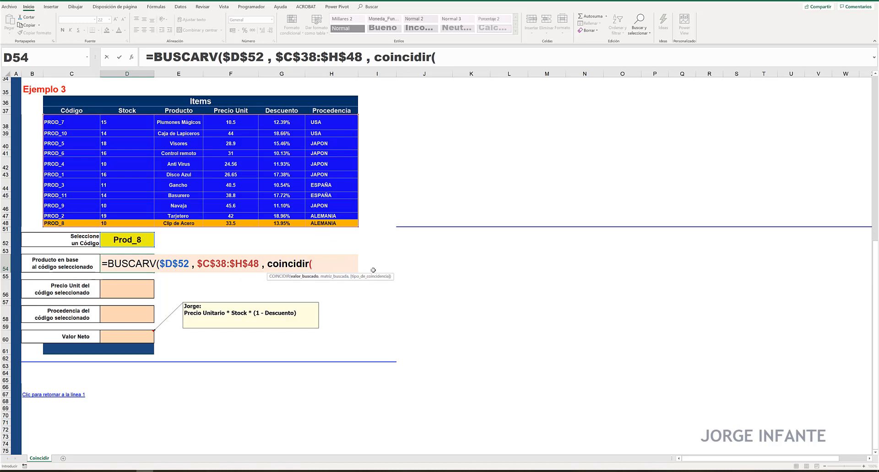
type("\"Produ")
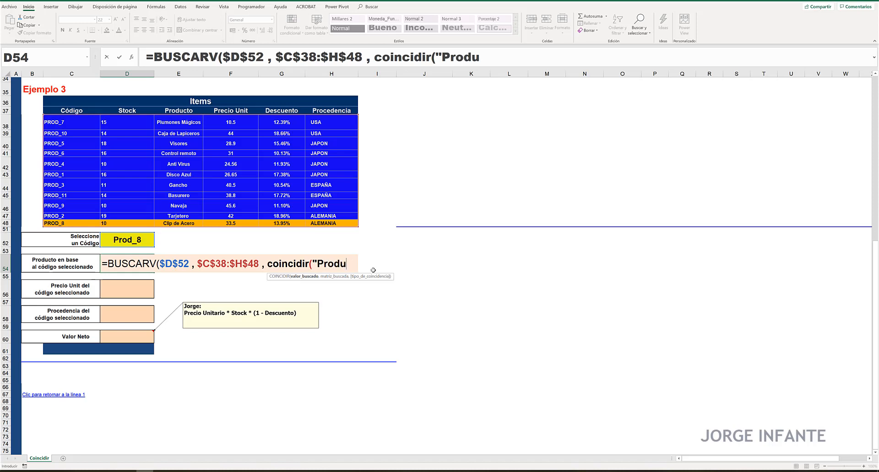
type("cto\"")
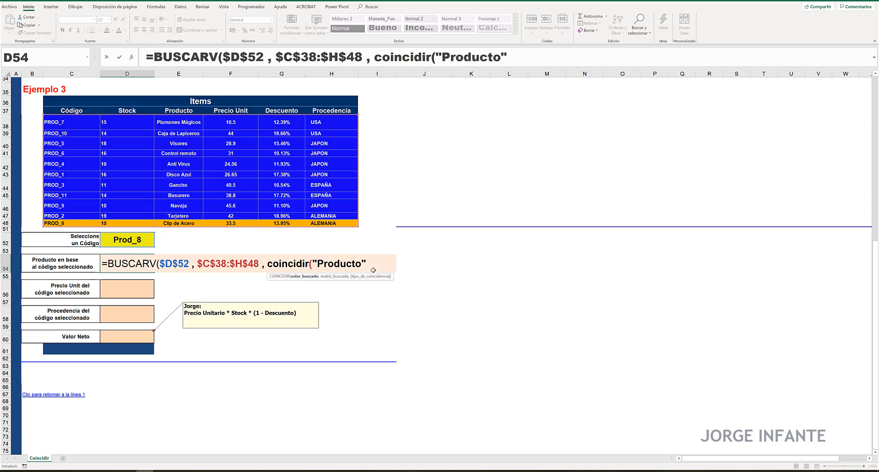
type(" ,")
left_click_drag(71, 110, 330, 110)
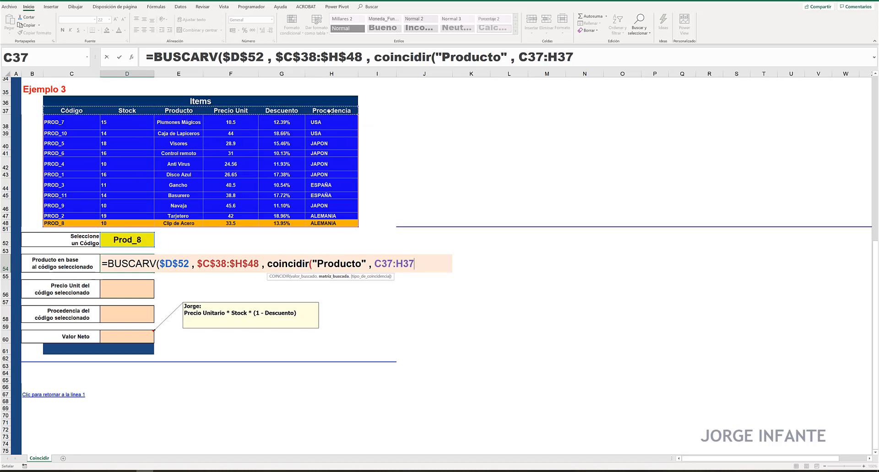
key("F4")
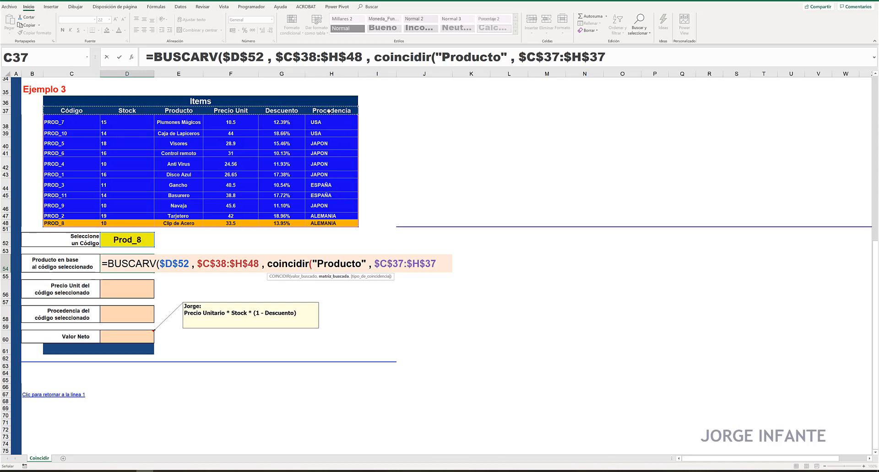
type(", ")
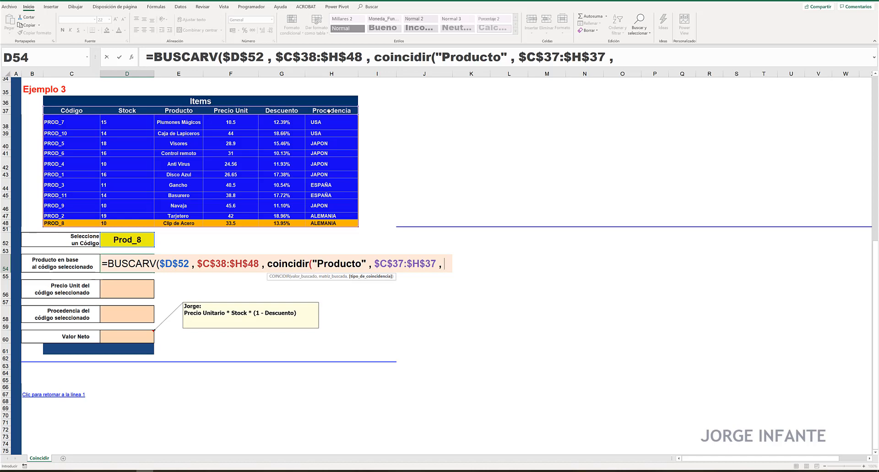
type("0")
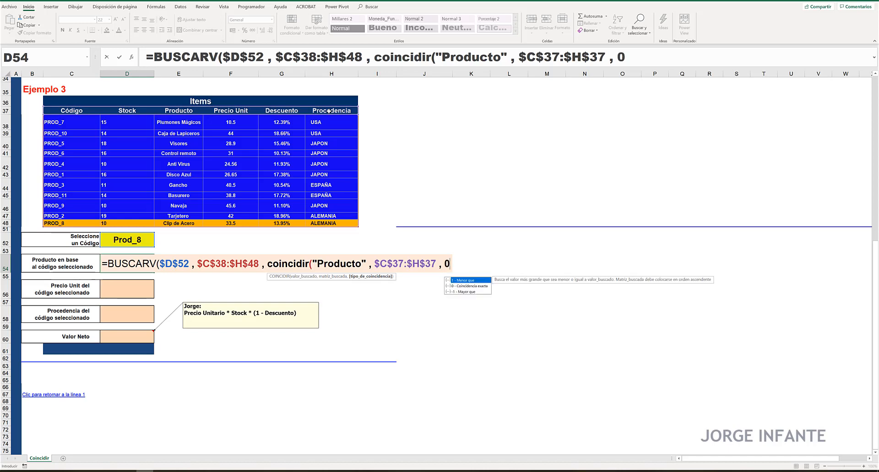
type(")")
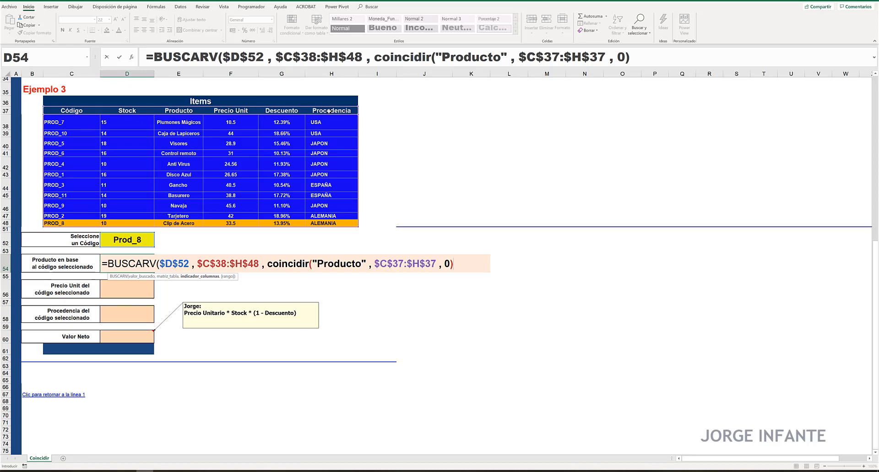
- Complete the BUSCARV formula in D54 with 0 as its range argument for an exact match
type(",")
type("0")
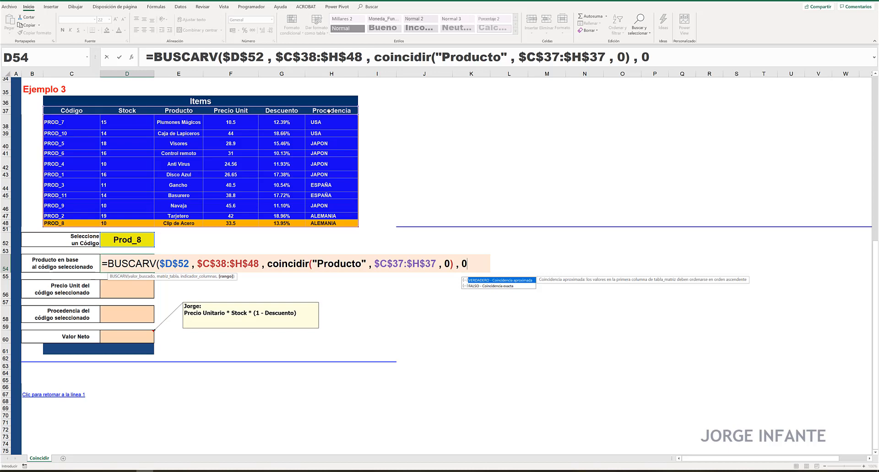
type(" )")
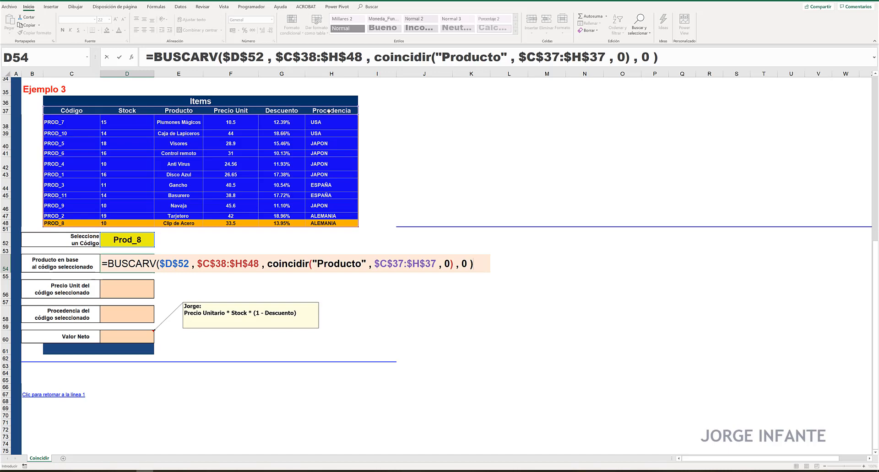
key("Return")
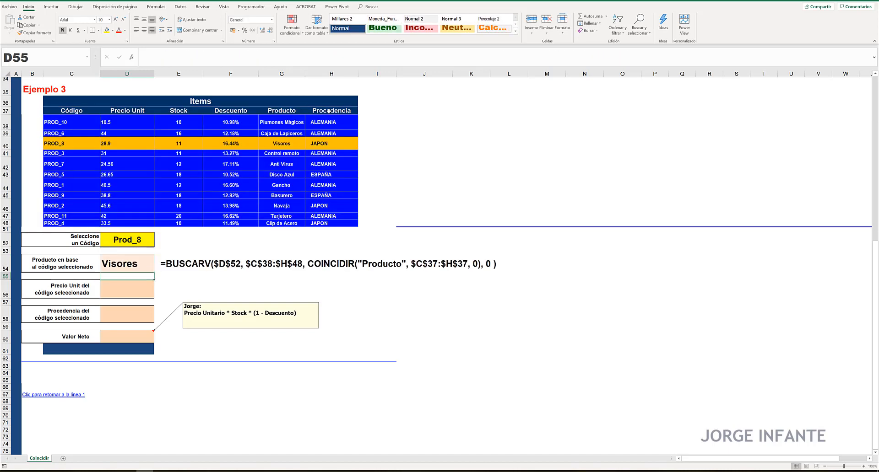
key("Up")
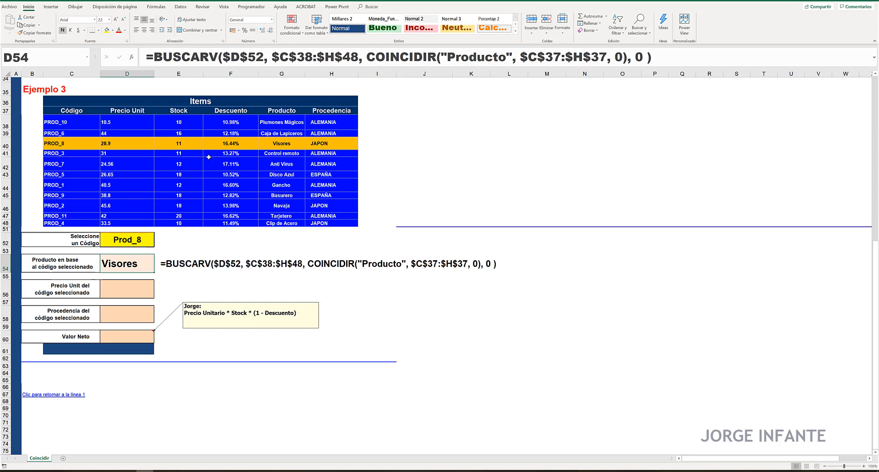
- Inspect the formula in E54 that displays the text of D54's formula
left_click(132, 287)
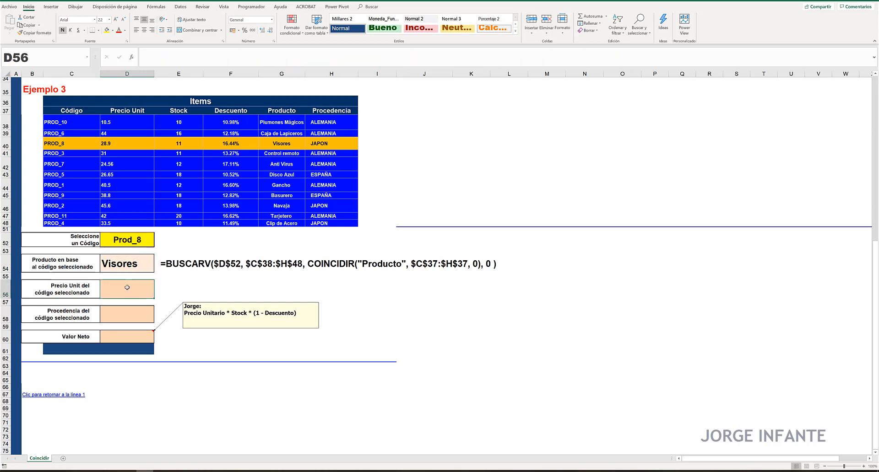
left_click(163, 264)
left_click(167, 291)
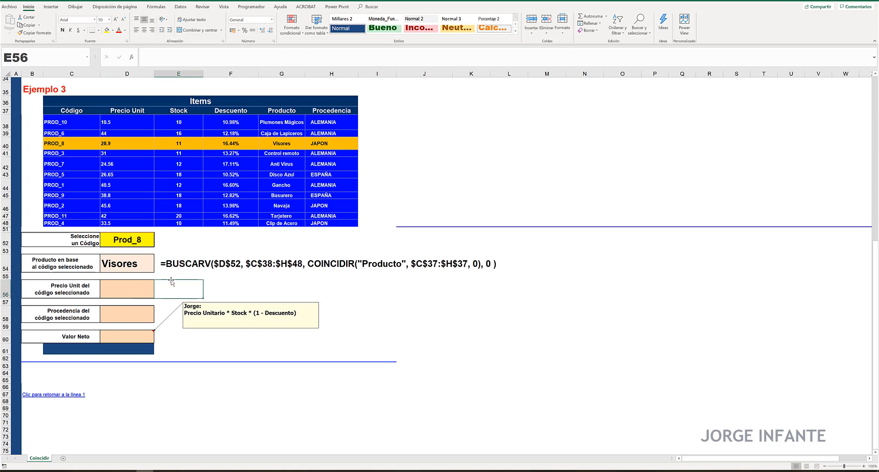
left_click(172, 266)
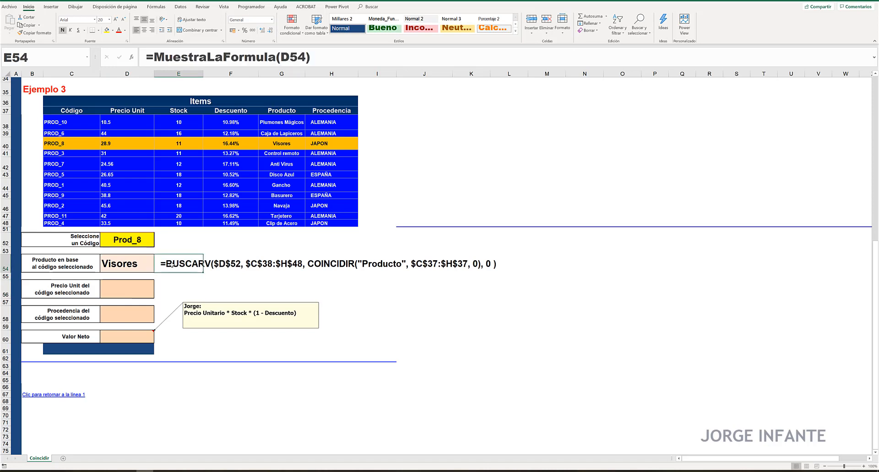
- Start a BUSCARV formula in D56 with $D$52 as the lookup value and $C$38:$H$48 as the table array
key("Left")
key("Down")
key("Down")
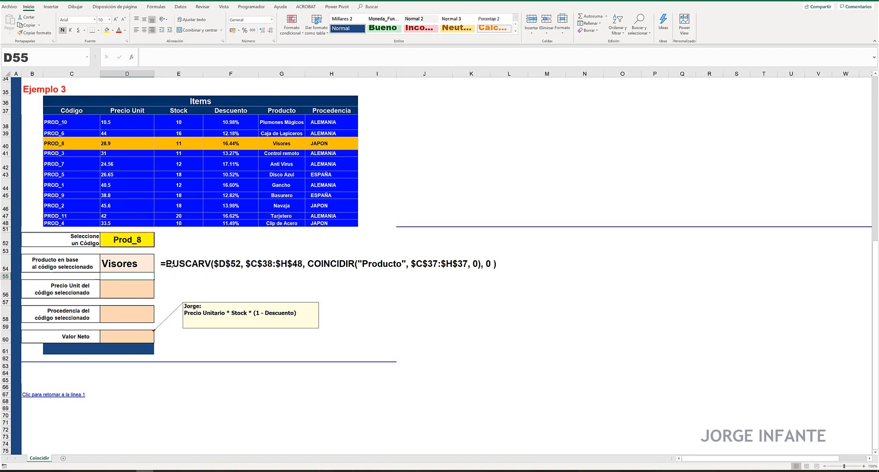
type("=")
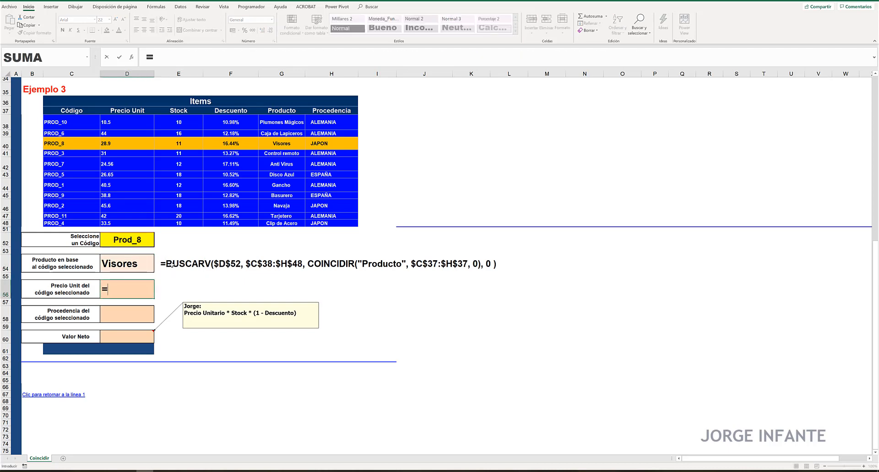
type("busca")
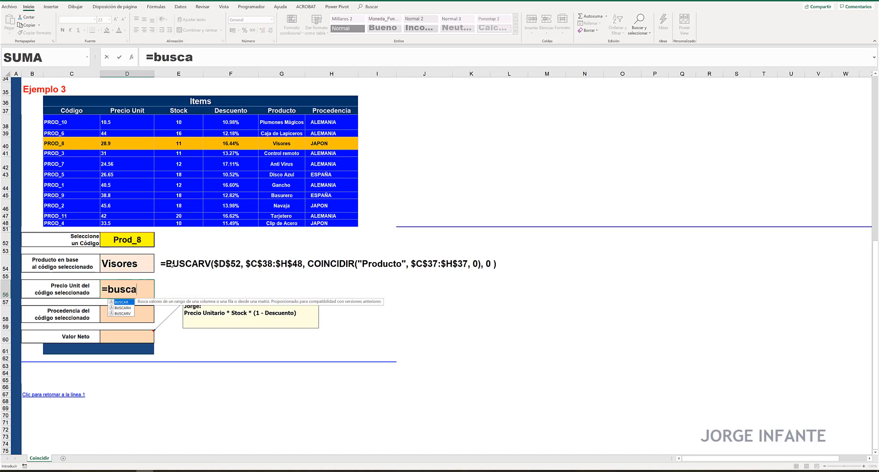
type("rv(")
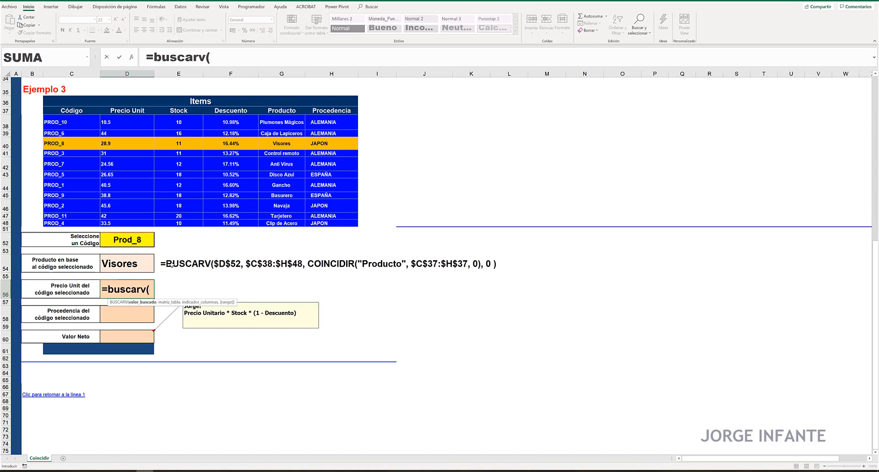
left_click(128, 240)
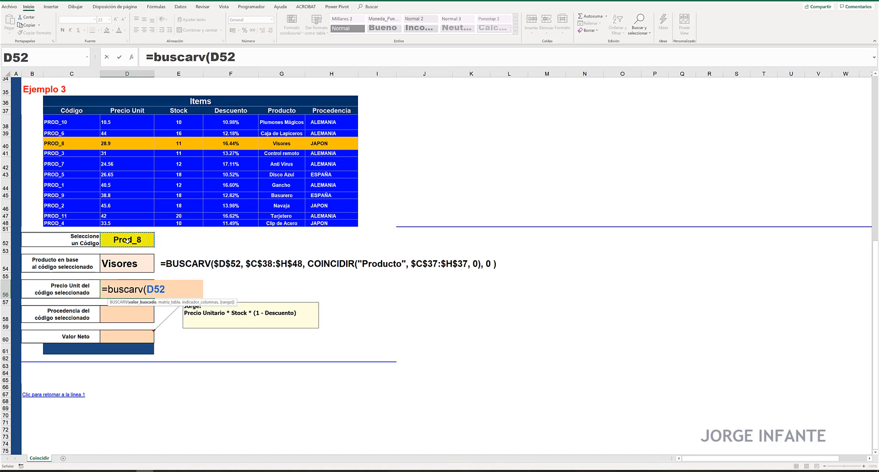
key("F4")
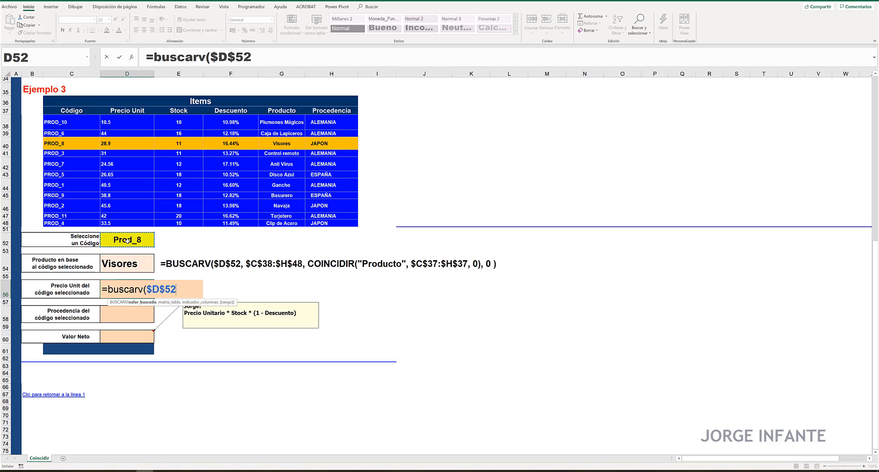
type(",")
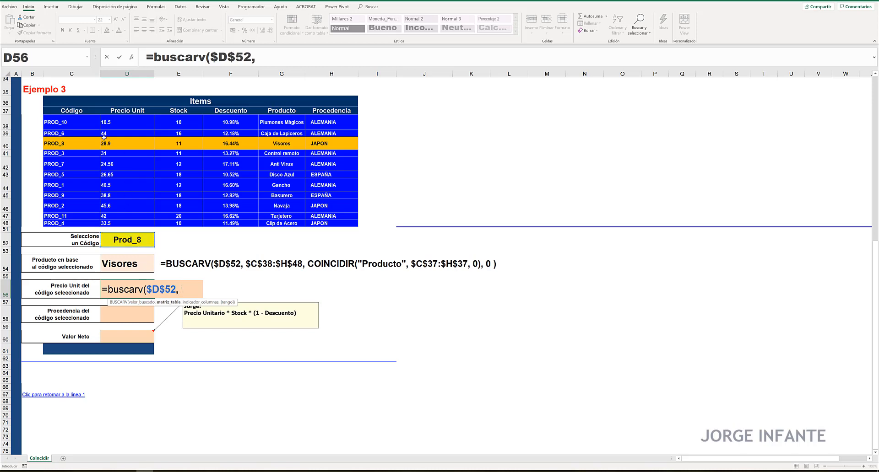
left_click_drag(52, 122, 322, 223)
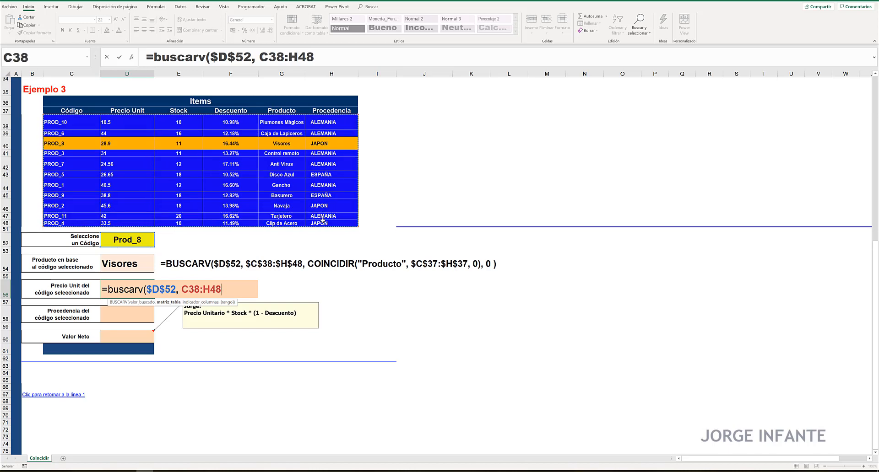
key("F4")
type(",")
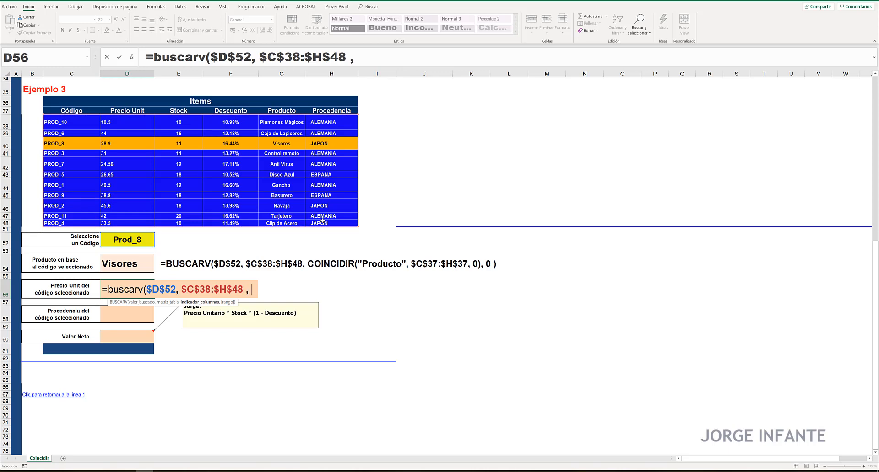
- Nest COINCIDIR as the column index in D56's BUSCARV formula, with "Precio Unit" as its lookup value
type(" coincid")
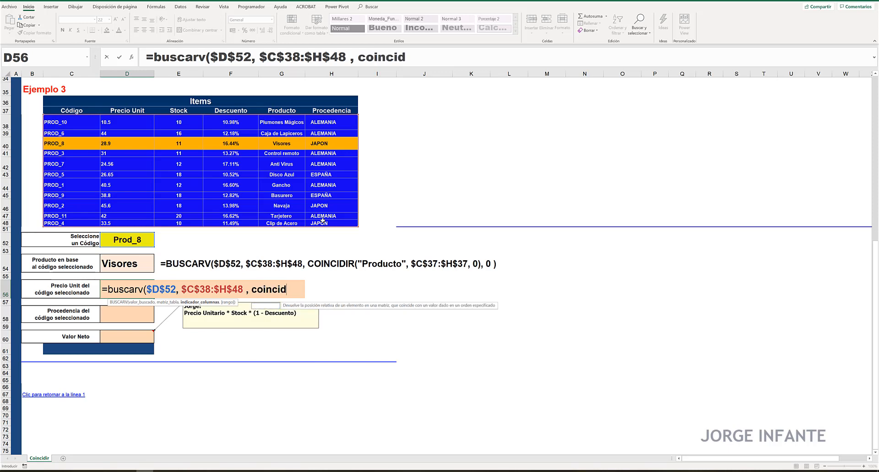
type("ir(")
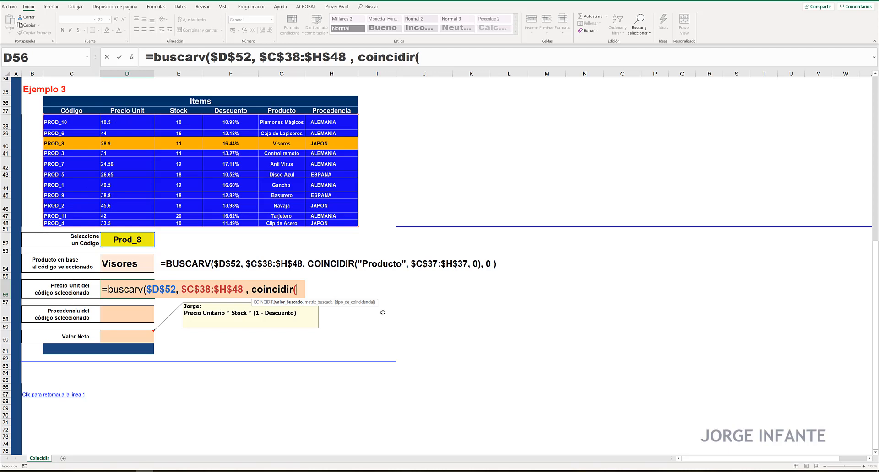
type("\"P")
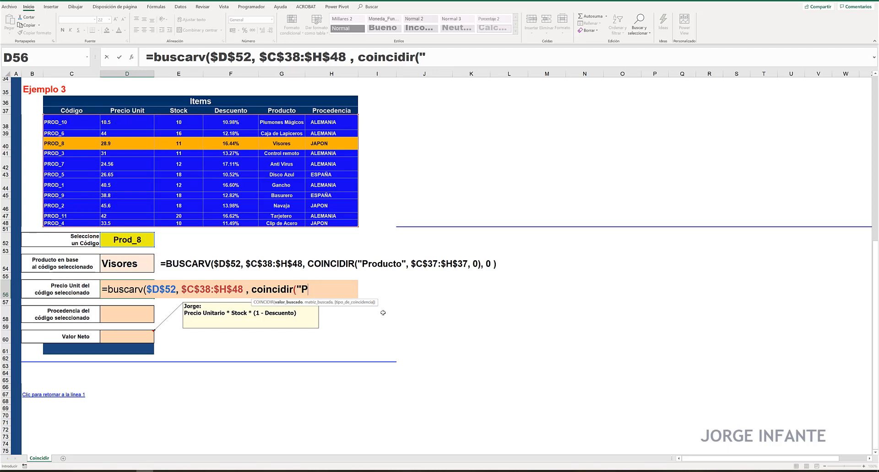
type("recio")
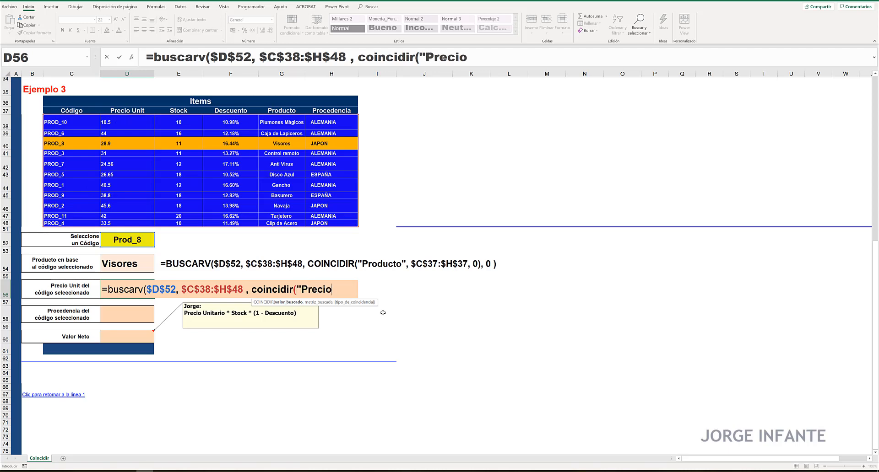
type(" I")
key("BackSpace")
type("nit\",")
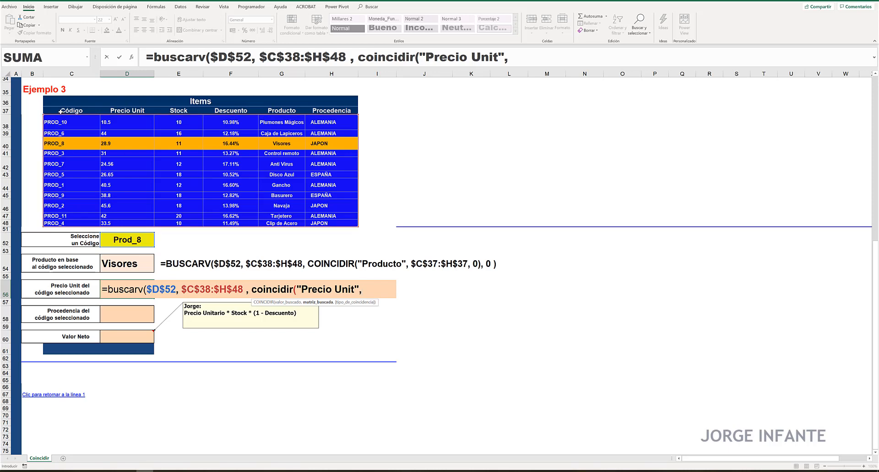
- Make COINCIDIR search the header row $C$37:$H$37 with match type 0, and complete D56's BUSCARV with 0 as its range argument
left_click_drag(92, 110, 320, 111)
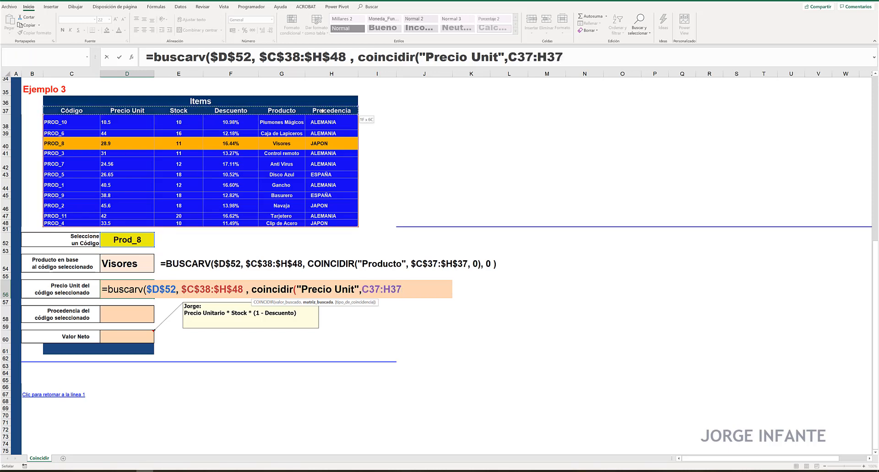
key("F4")
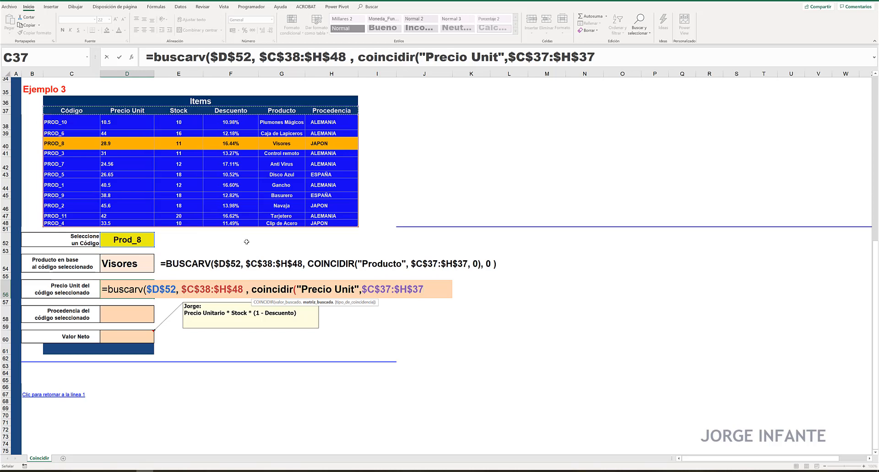
type(", ")
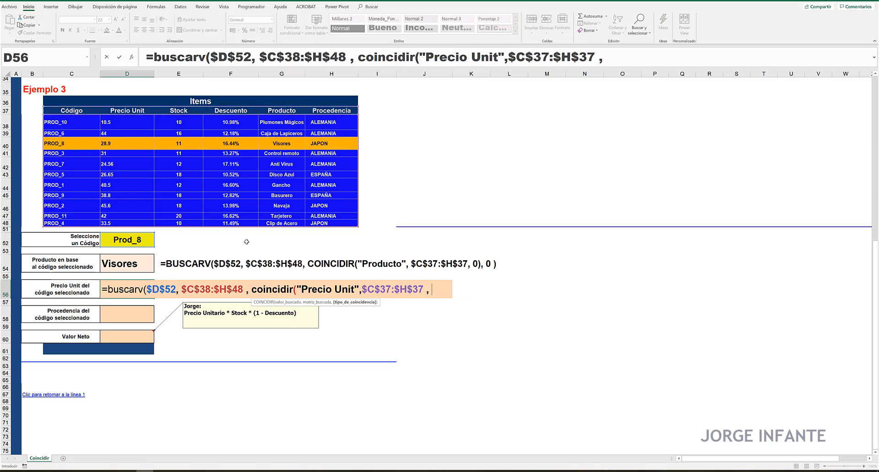
type("0 ), ")
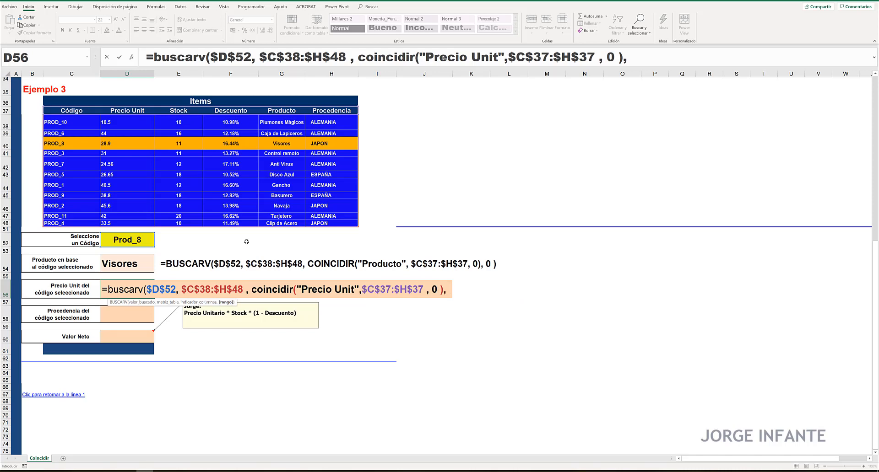
type("0)")
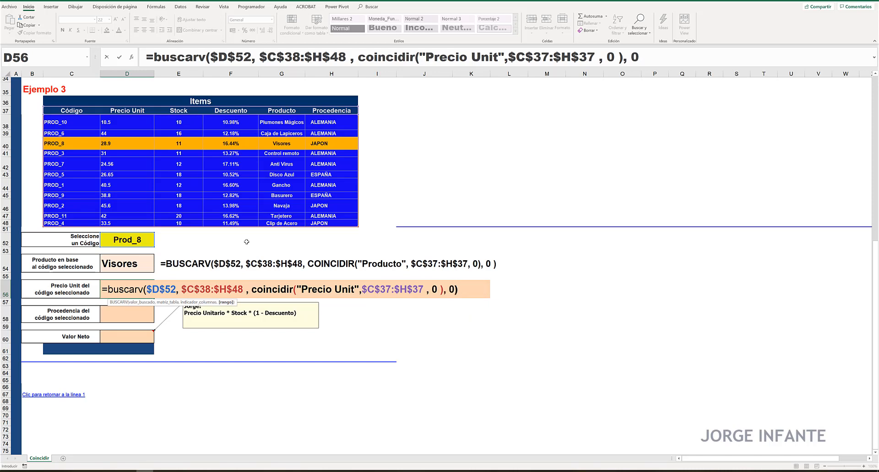
key("Return")
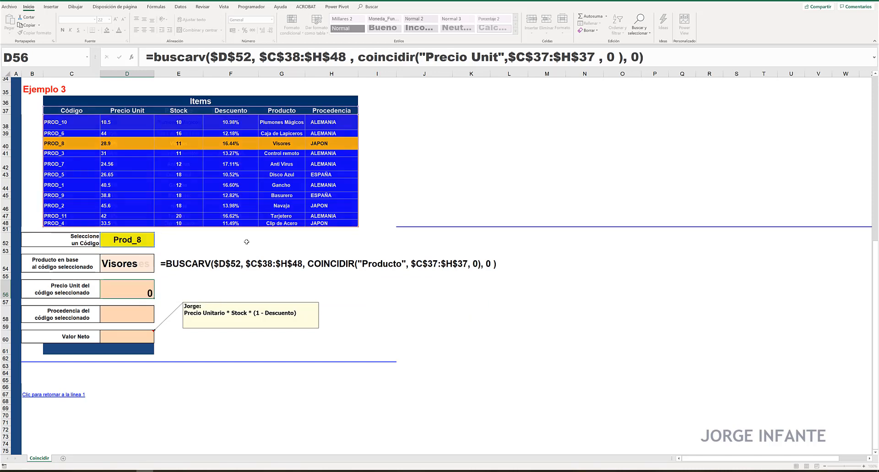
key("Up")
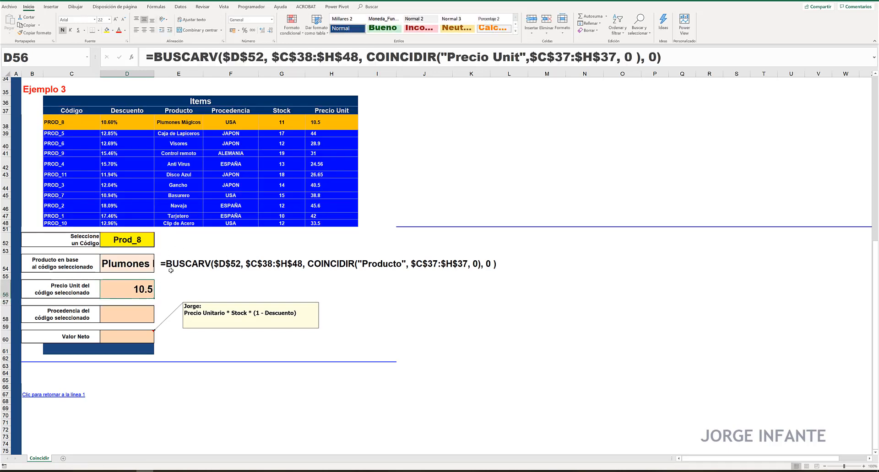
- Format cell E56 as bold with font size 20
left_click(165, 287)
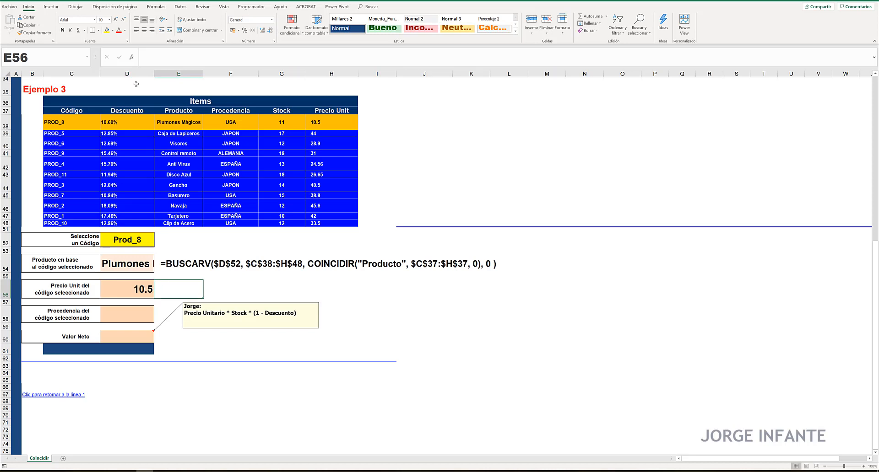
left_click(62, 29)
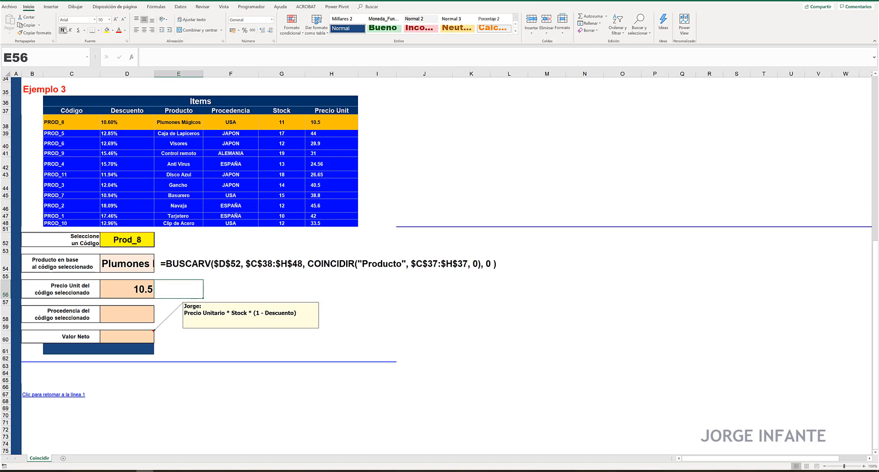
left_click(114, 20)
left_click(115, 20)
left_click(115, 20)
left_click(115, 20)
- Show the text of D56's formula in E56 with FORMULATEXTO, and increase the cell's indent by one level
type("=")
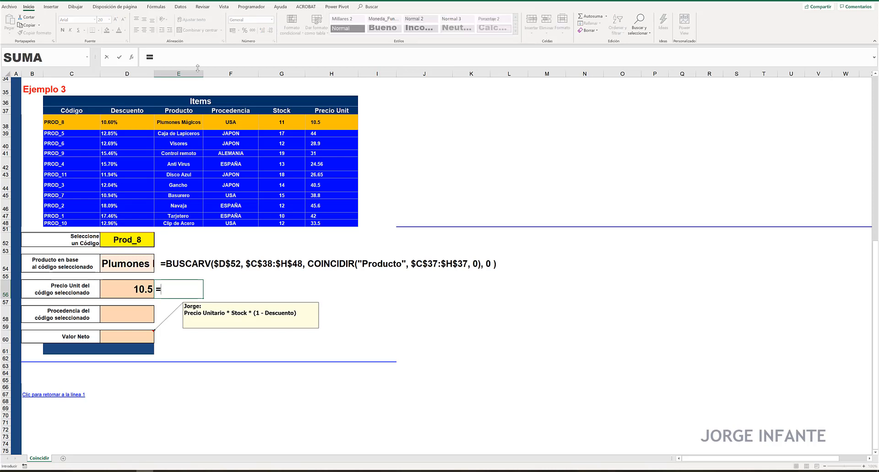
type("form")
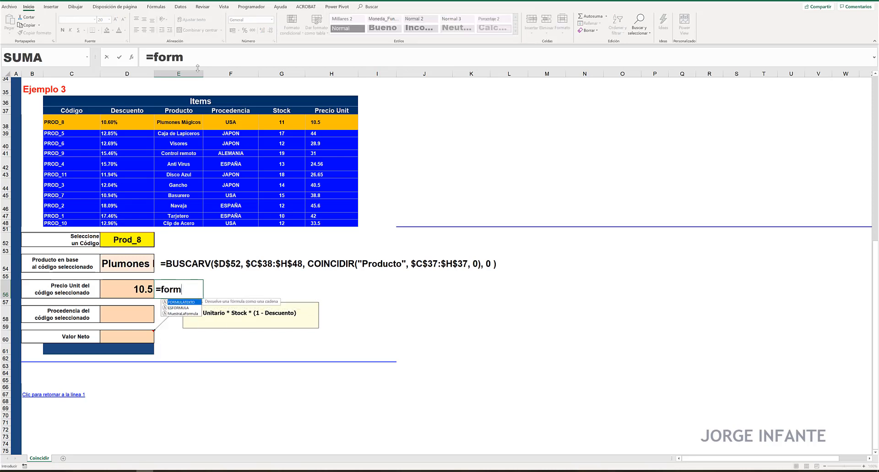
key("Tab")
key("Left")
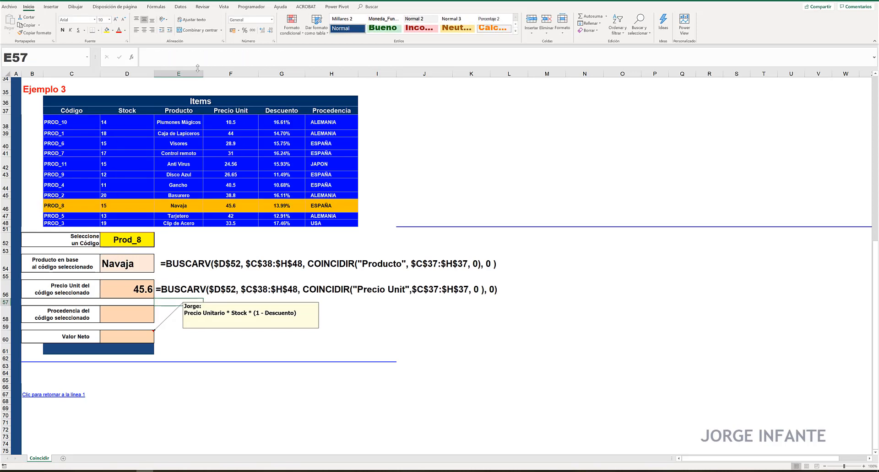
key("Up")
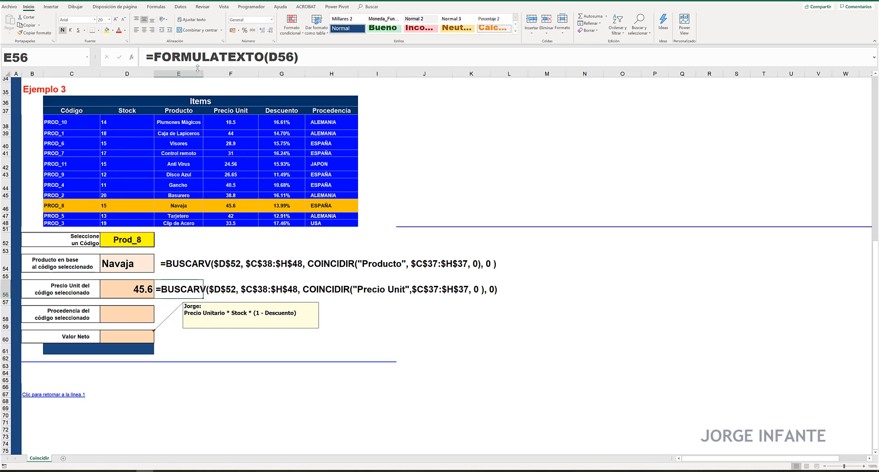
left_click(169, 30)
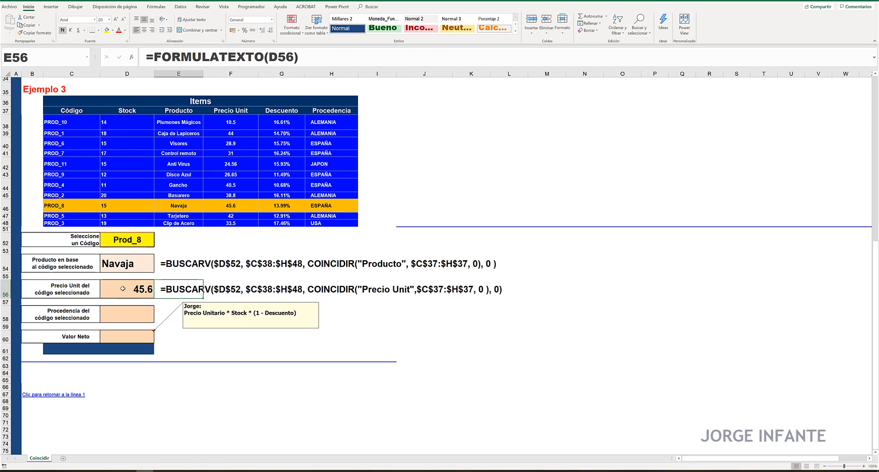
- Start a BUSCARV formula in D58 with D52 as the lookup value and $C$38:$H$48 as the table array
left_click(128, 315)
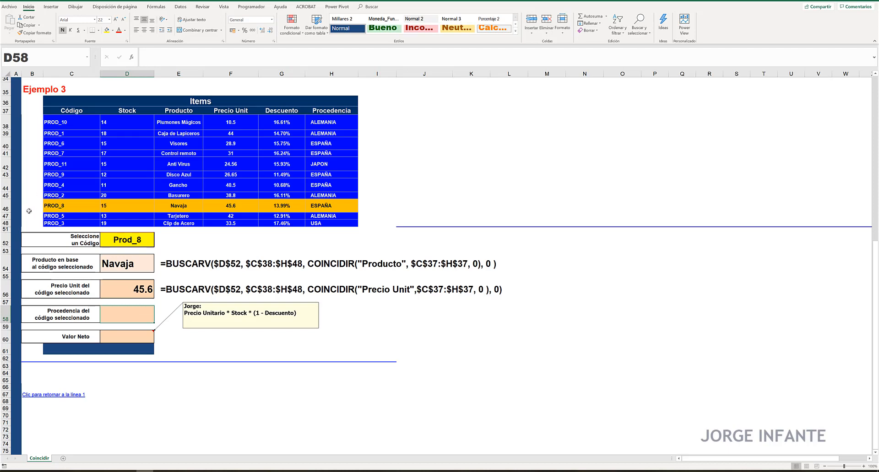
type("=")
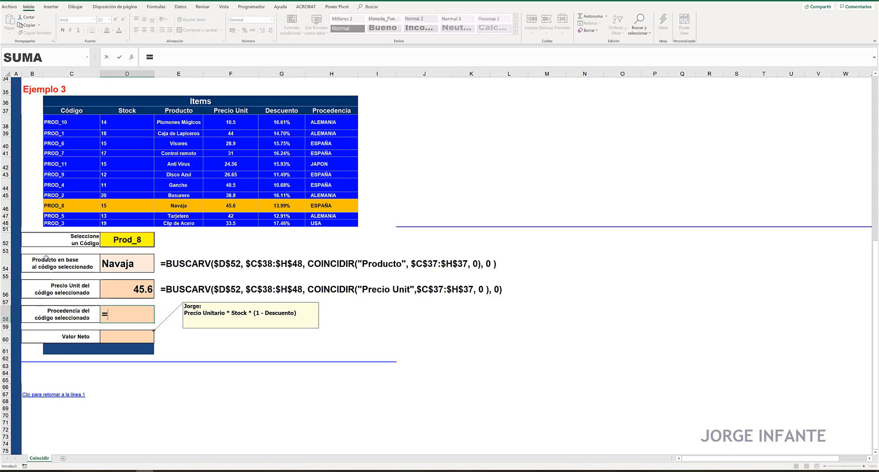
type("buscarv(")
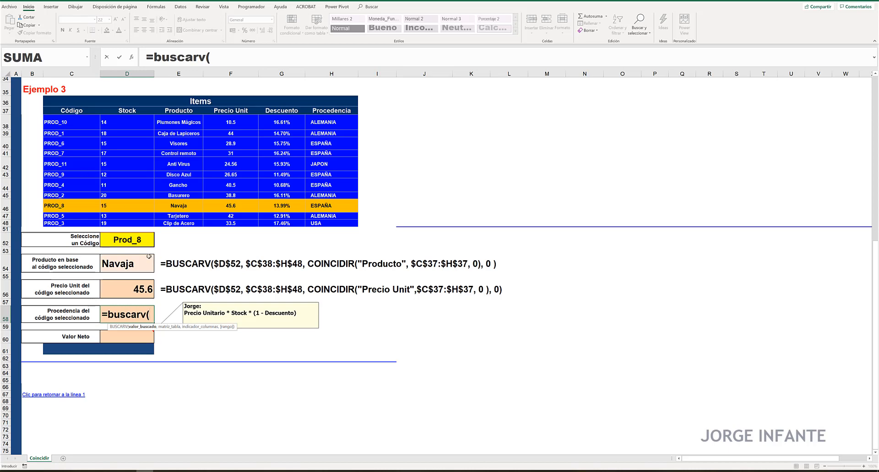
left_click(124, 241)
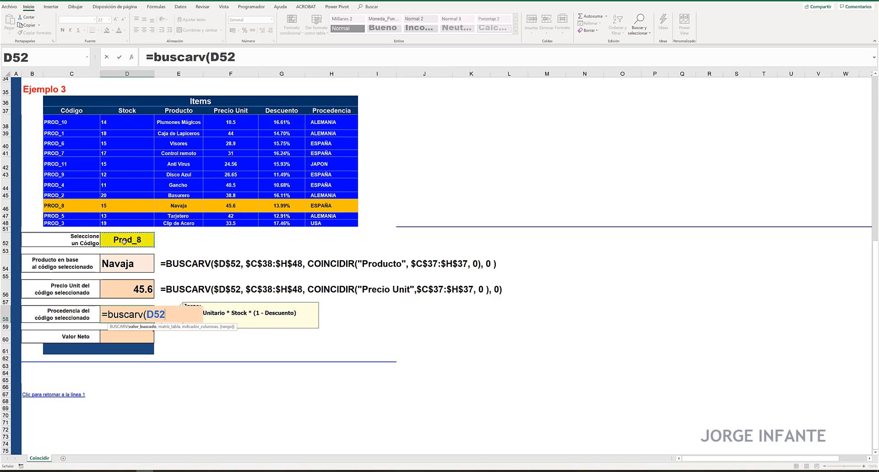
type(",")
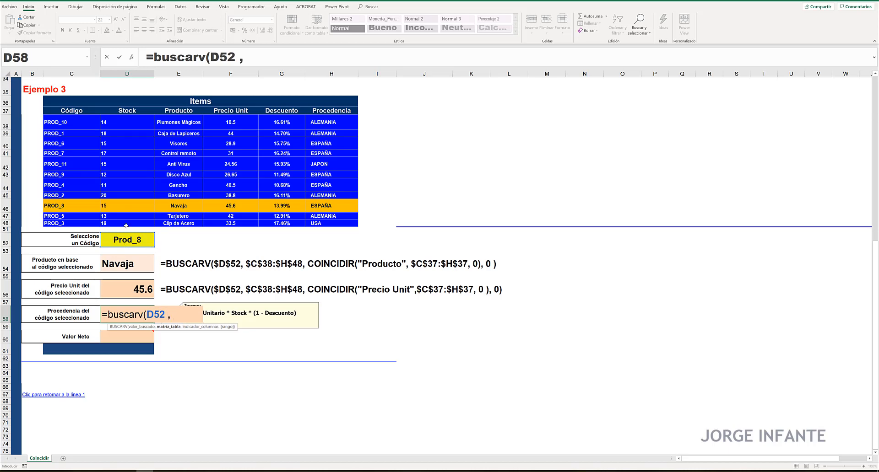
left_click_drag(65, 121, 323, 222)
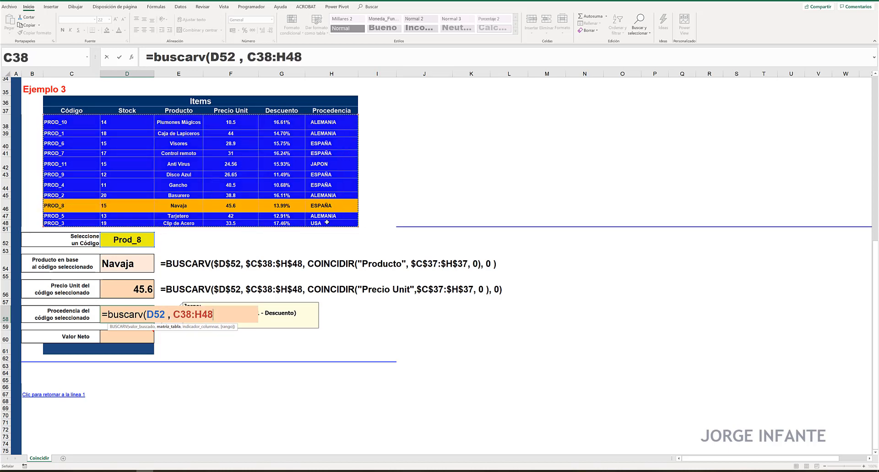
key("F4")
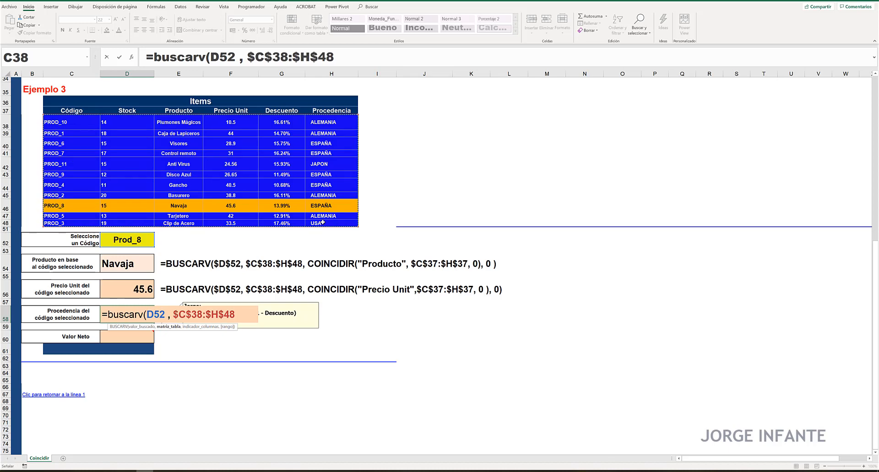
type(",")
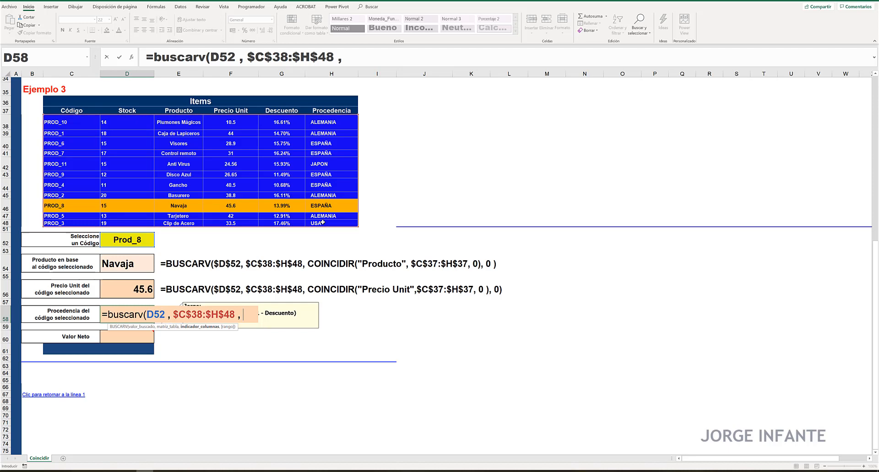
- Nest COINCIDIR as the column index in D58, finding "Procedencia" in the header row $C$37:$H$37 with match type 0
type(" c")
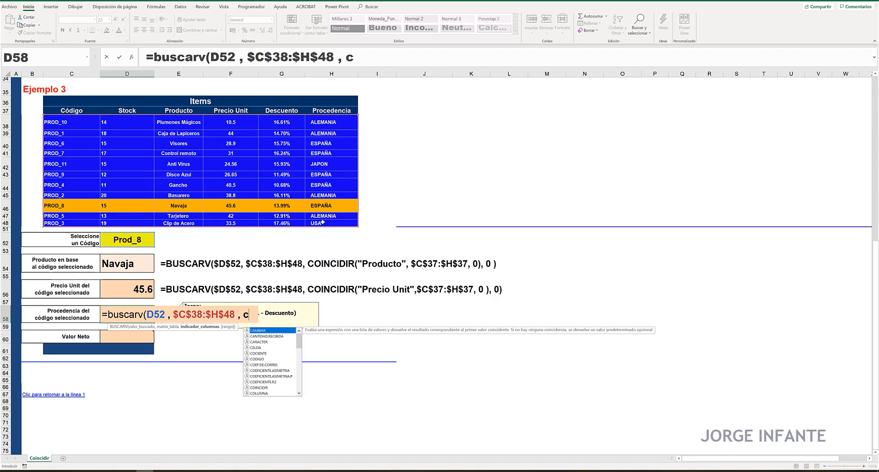
type("oincidir(")
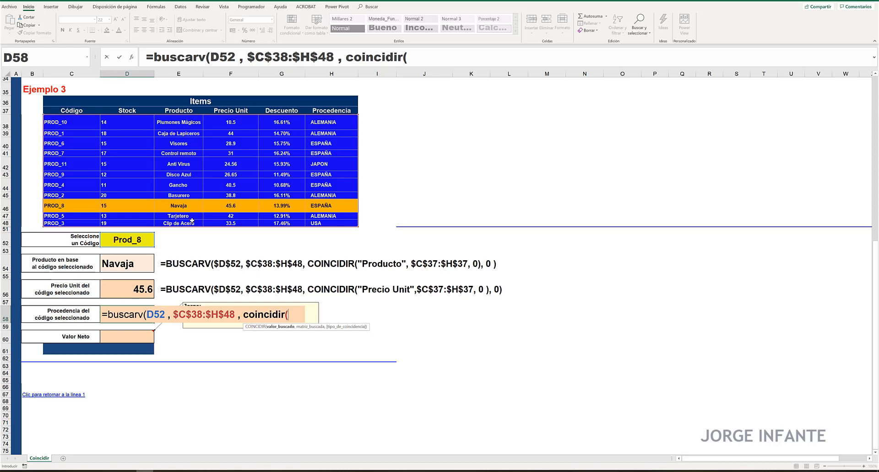
type("\"Procedencia\"")
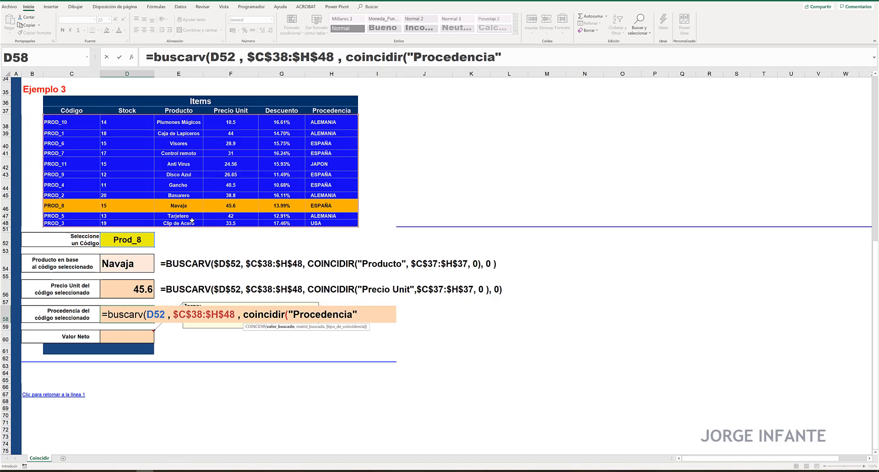
type(",")
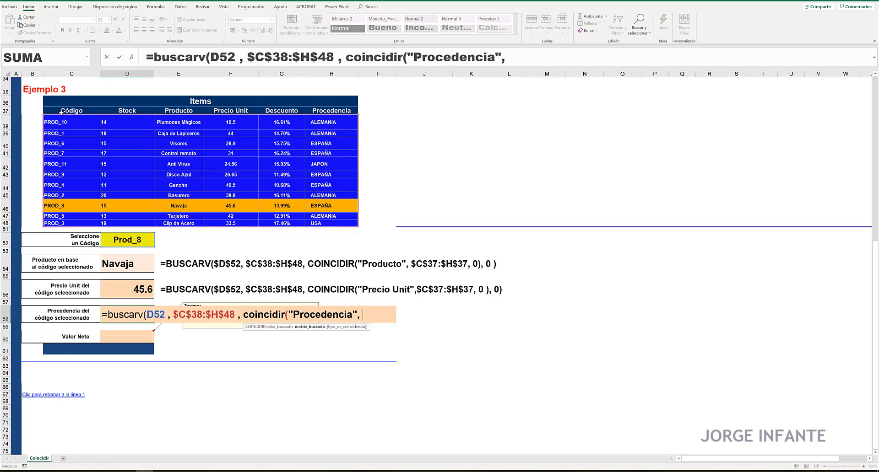
left_click_drag(61, 112, 348, 112)
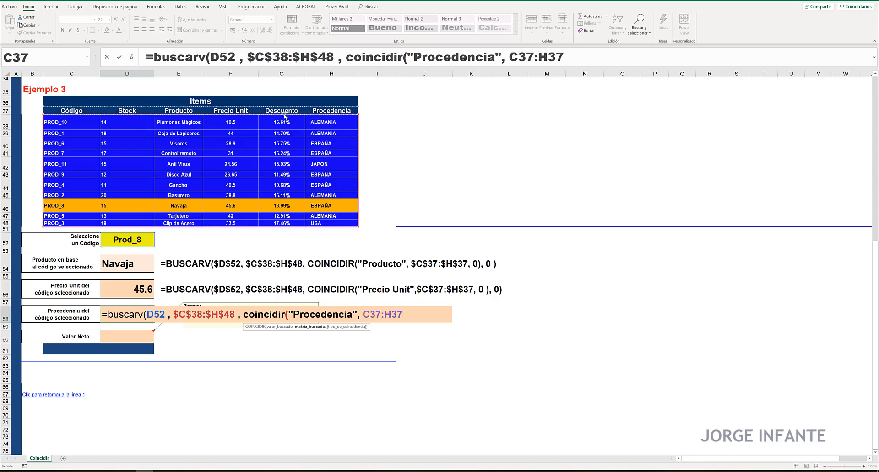
key("F4")
type(", ")
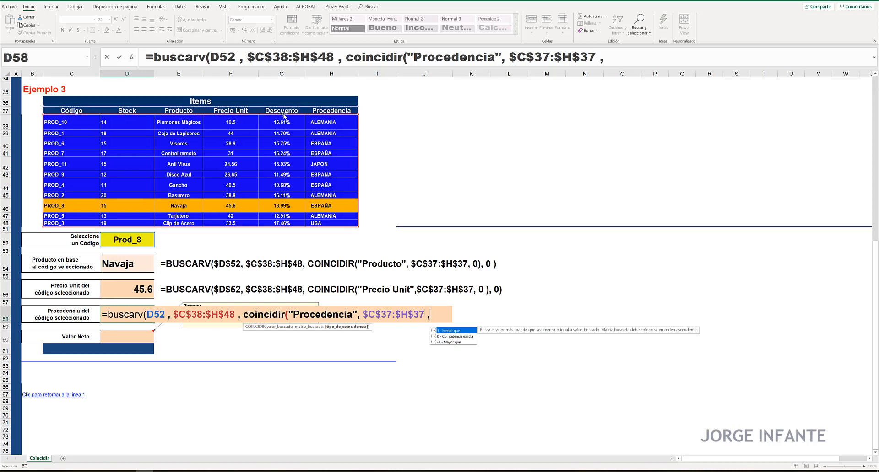
type("0")
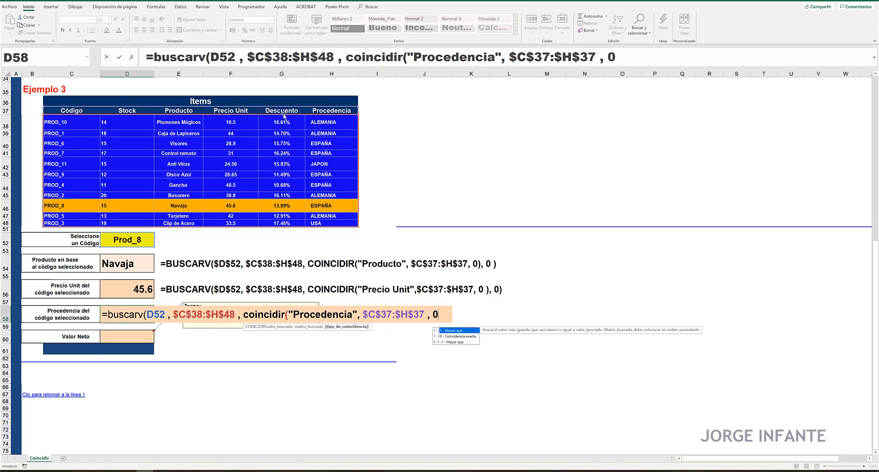
type(") ")
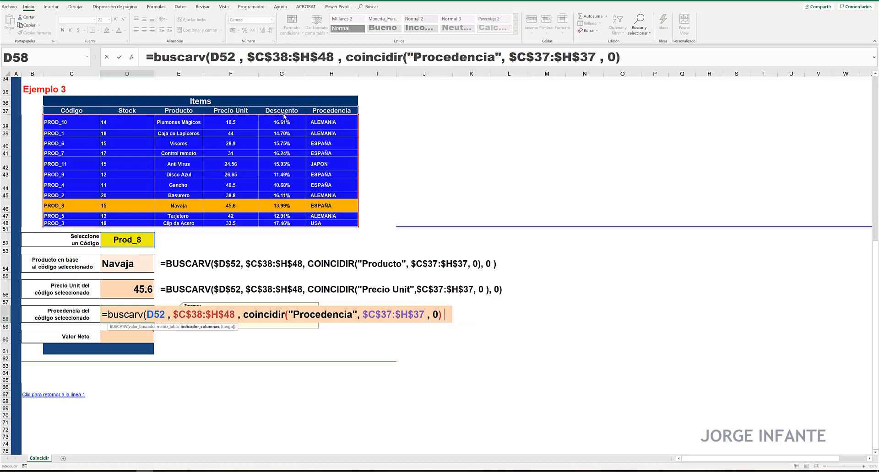
- Complete D58's BUSCARV with 0 for an exact match and enter the formula
type(", ")
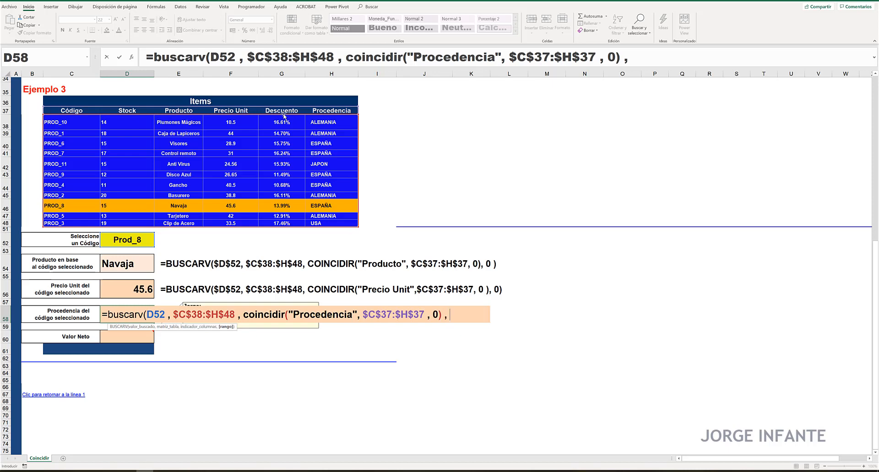
type("0)")
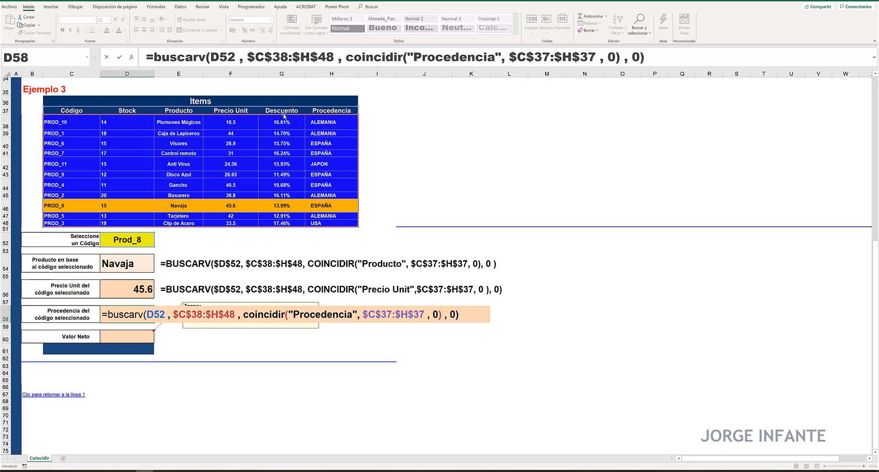
key("Return")
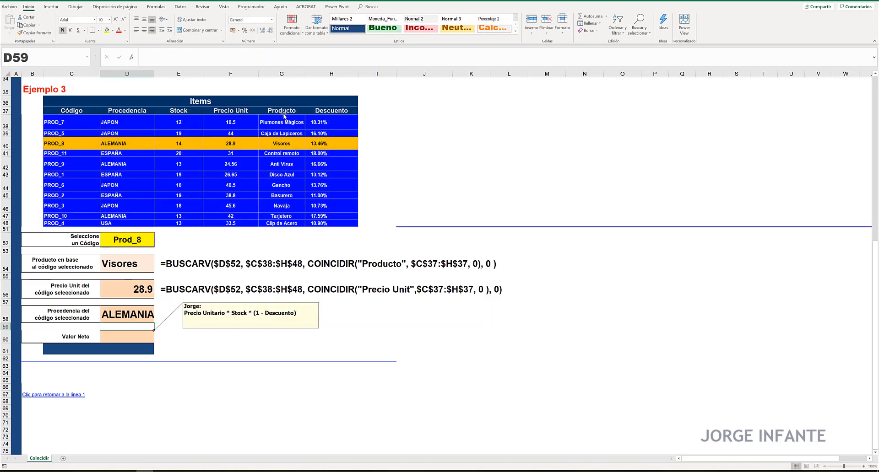
key("Up")
key("Right")
key("Left")
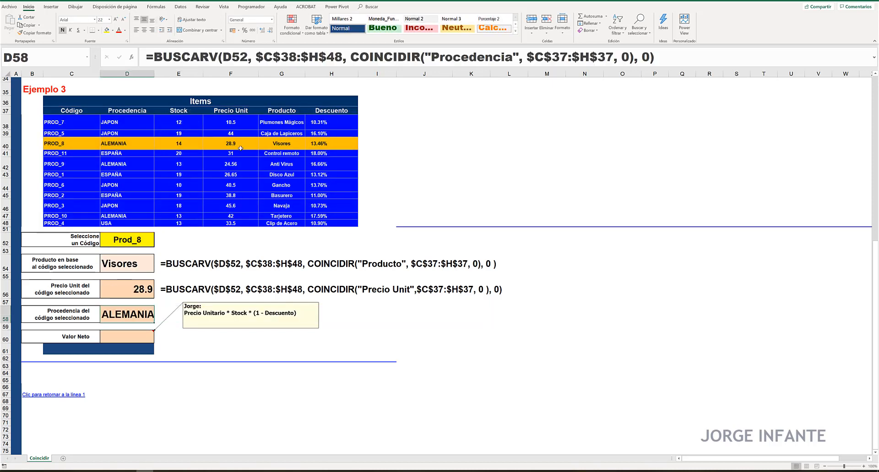
- Copy the FORMULATEXTO formula from E56 to E59 and move it up into E58
left_click(174, 288)
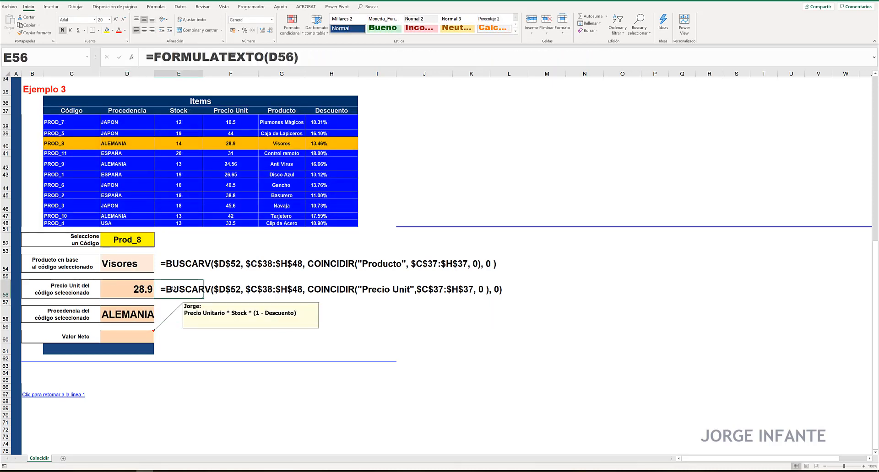
key("ctrl+c")
key("Down")
key("Down")
key("Down")
key("Down")
key("Up")
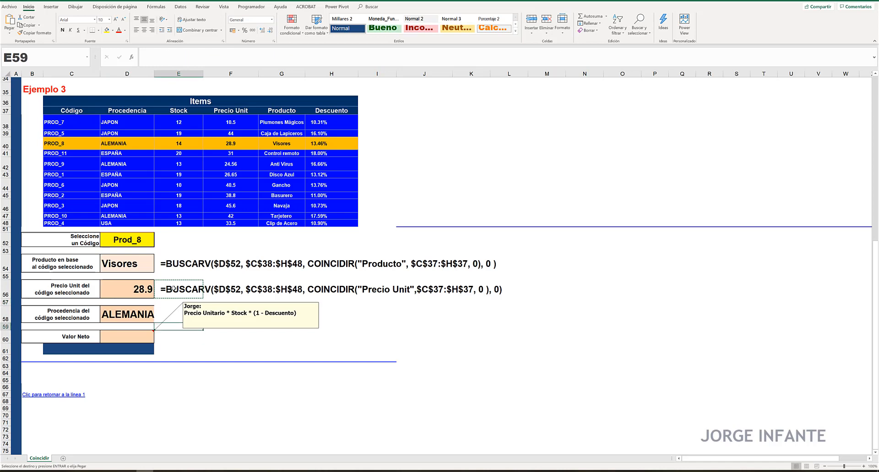
key("Return")
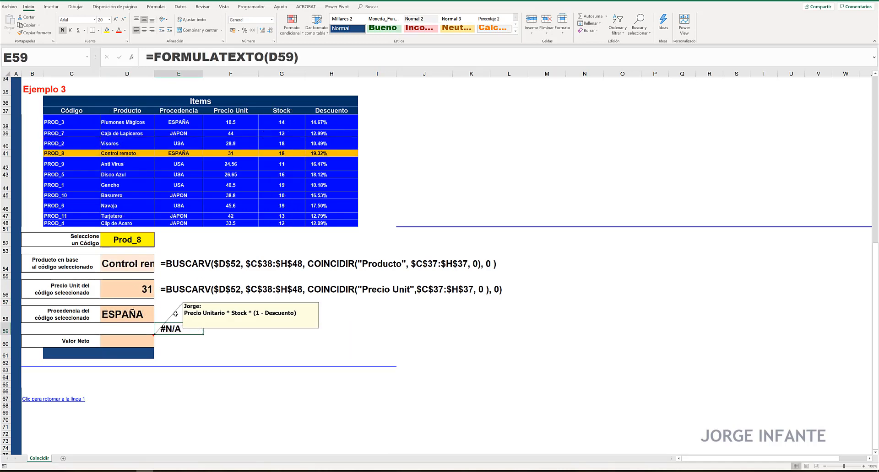
left_click_drag(173, 323, 174, 319)
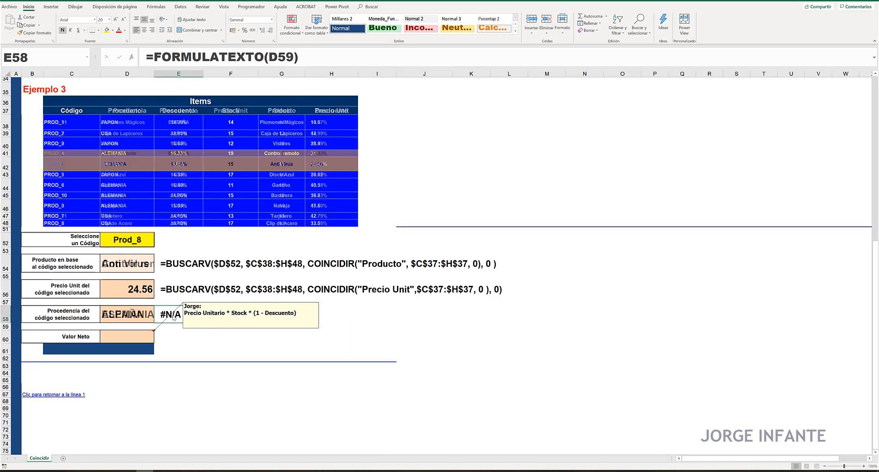
- Change the FORMULATEXTO reference in E58 to D58 so it shows the origin formula's text
double_click(156, 316)
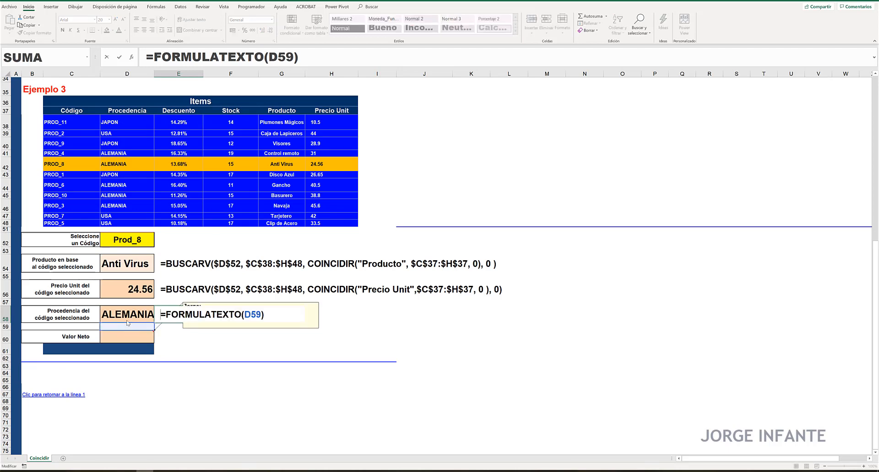
left_click_drag(128, 328, 128, 322)
key("Return")
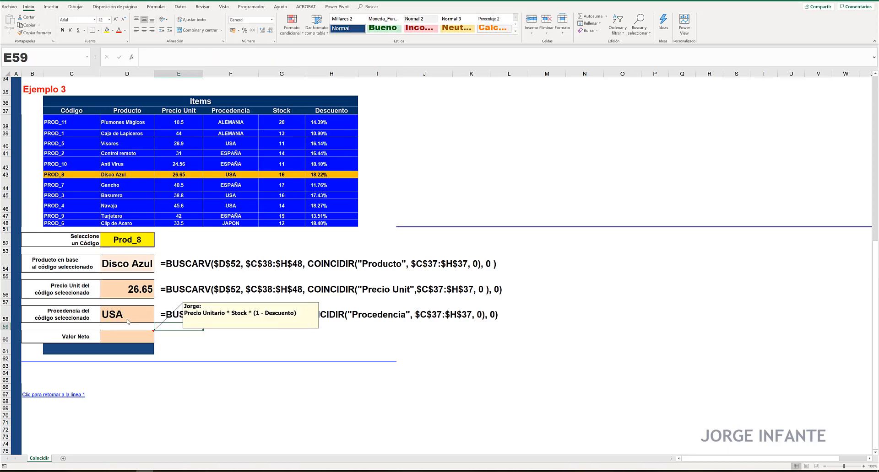
- Start the Valor Neto formula in D60 with a reference to the unit price in D56
key("Down")
key("Left")
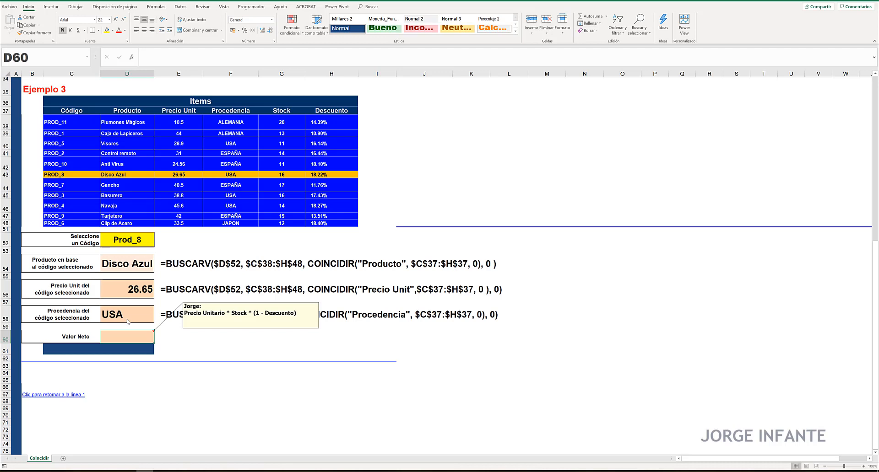
type("=")
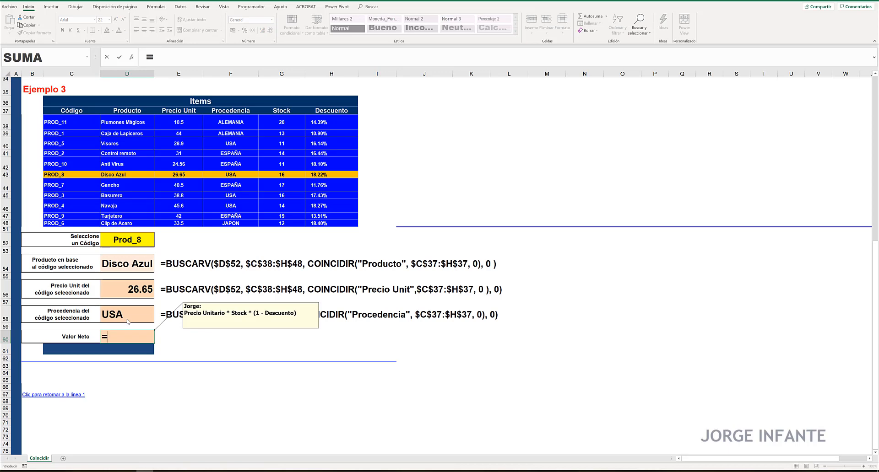
key("Up")
key("Up")
key("Up")
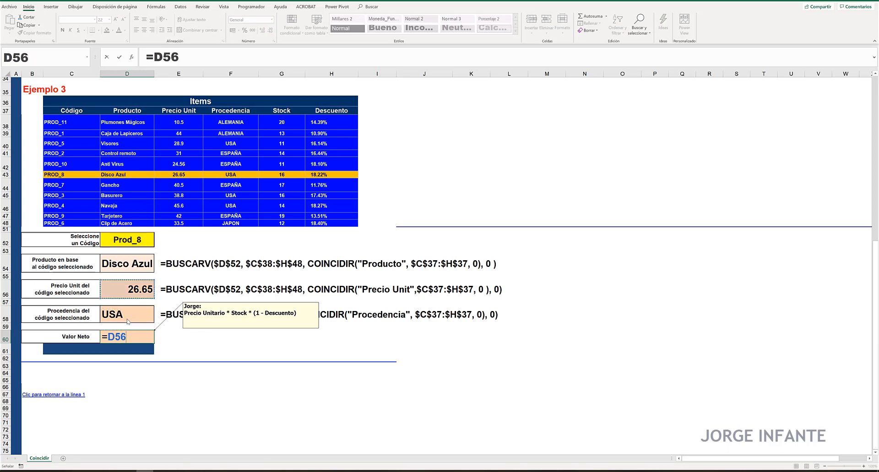
- Multiply D56 in the D60 formula by a BUSCARV with lookup value D52 and table array $C$38:$H$48
type("* buscarv")
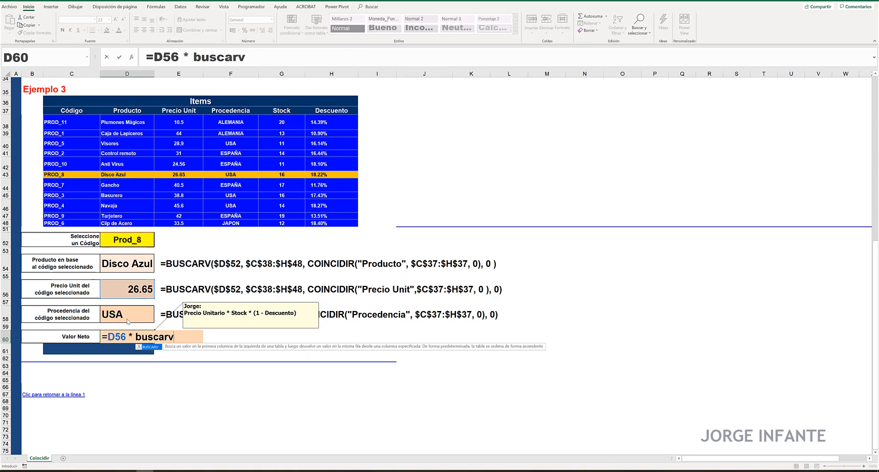
type("(")
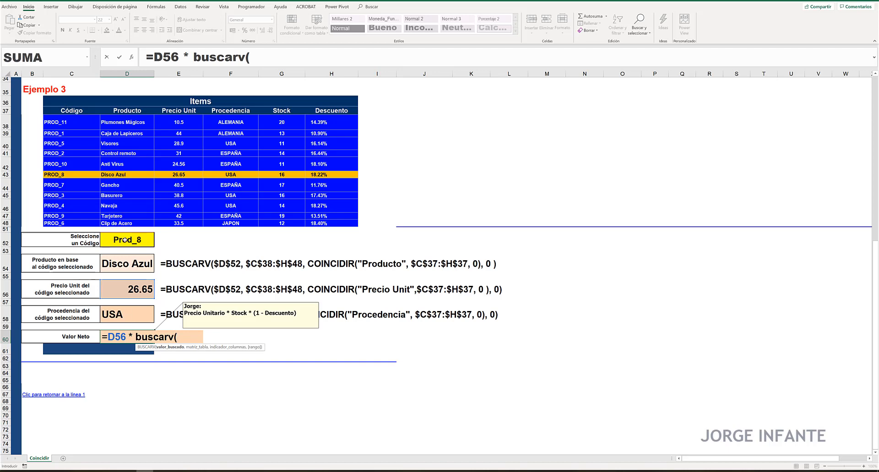
left_click(125, 240)
type(",")
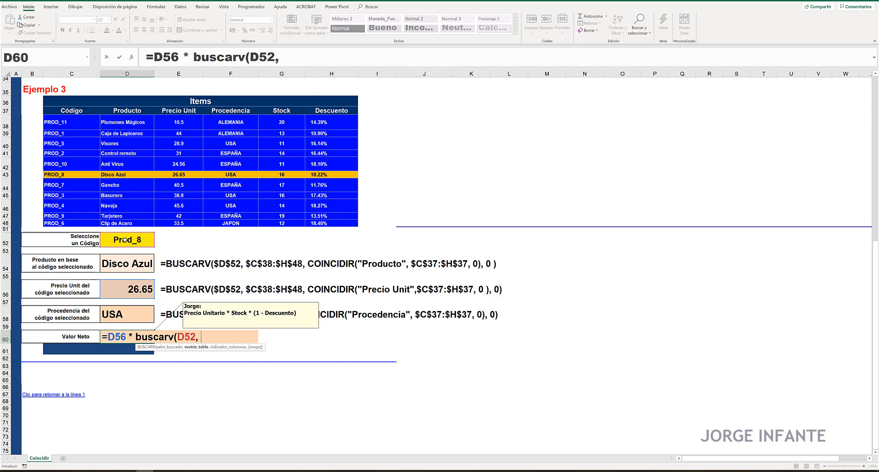
left_click_drag(64, 122, 320, 223)
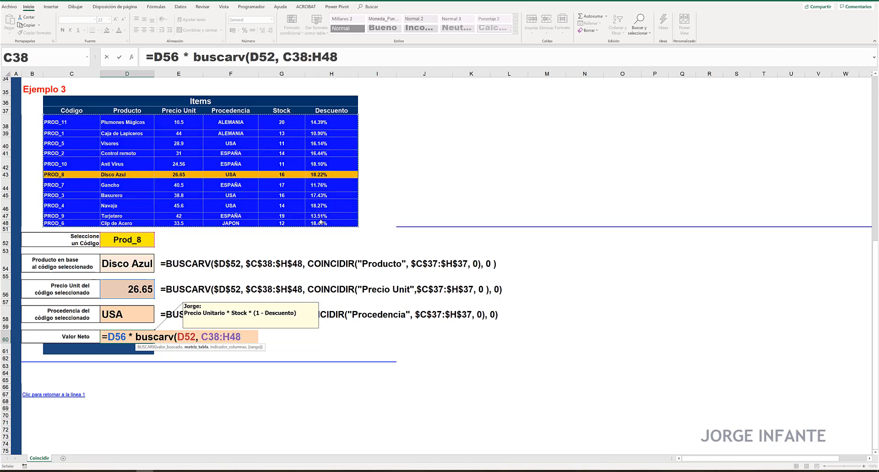
key("F4")
type(", ")
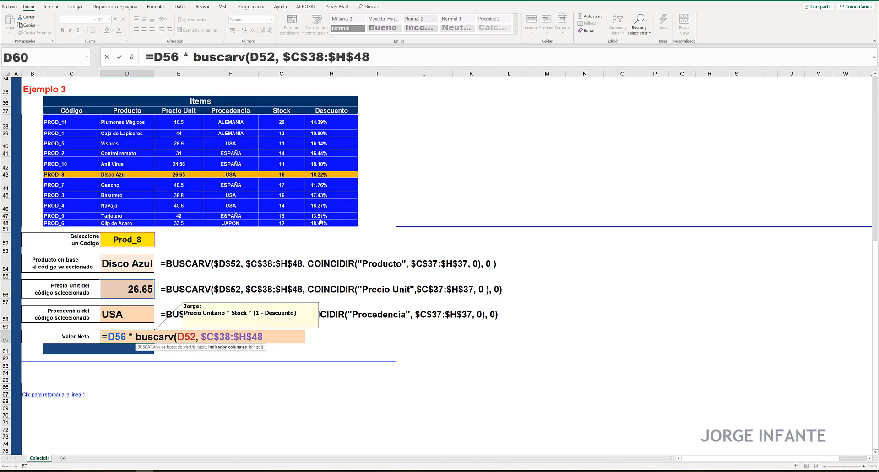
- Nest COINCIDIR for "Stock" in $C$37:$H$37 with match type 0 as the column index, and close D60's BUSCARV with exact match 0
type("coinci")
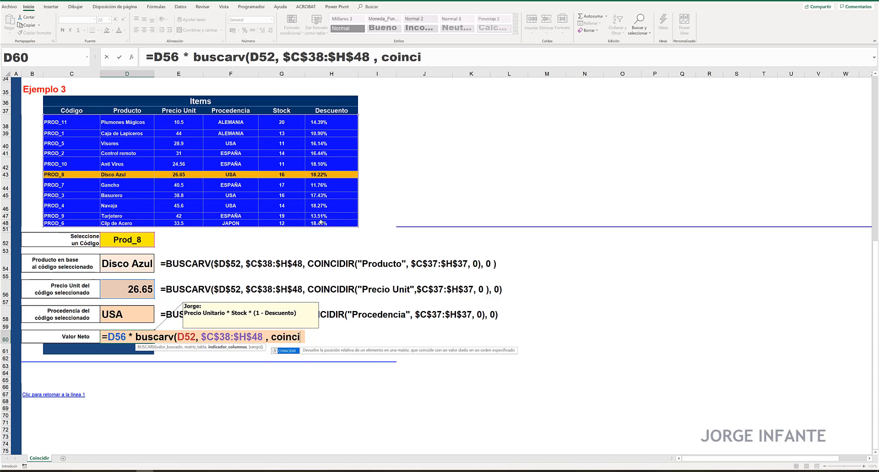
type("dir(")
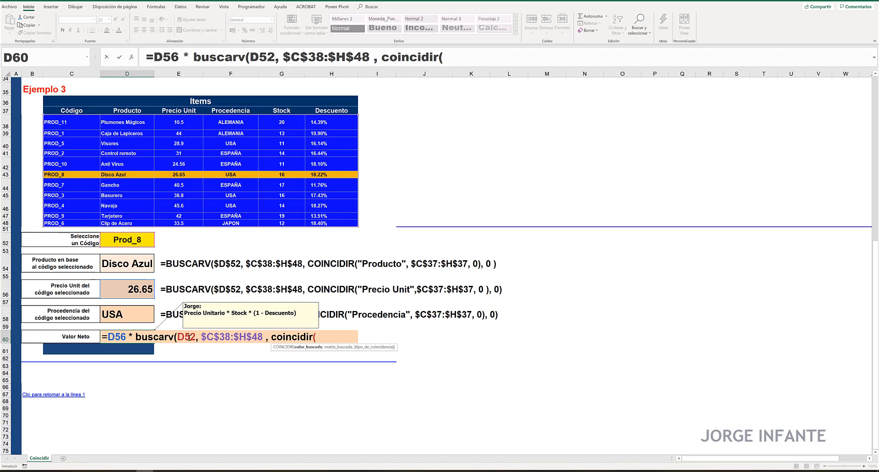
type("\"Stock\"")
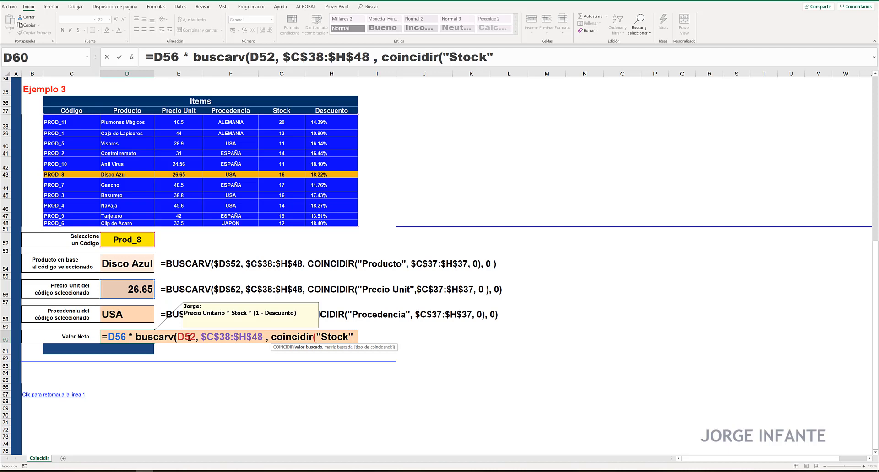
type(",")
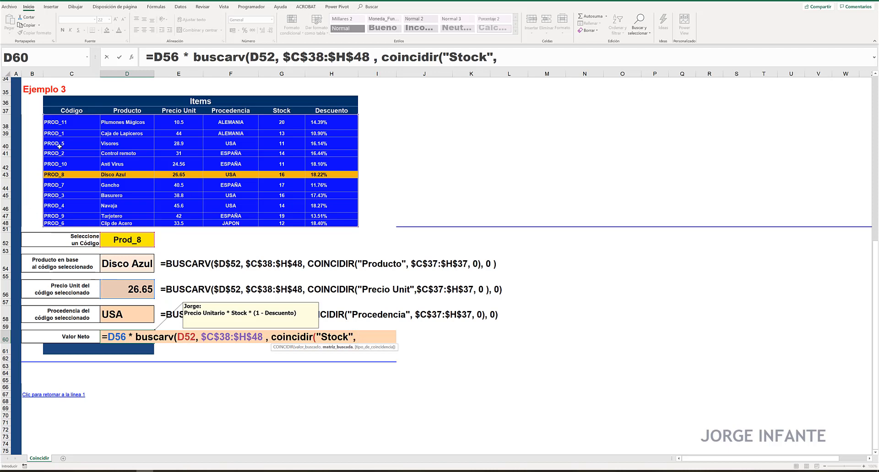
left_click_drag(65, 112, 338, 111)
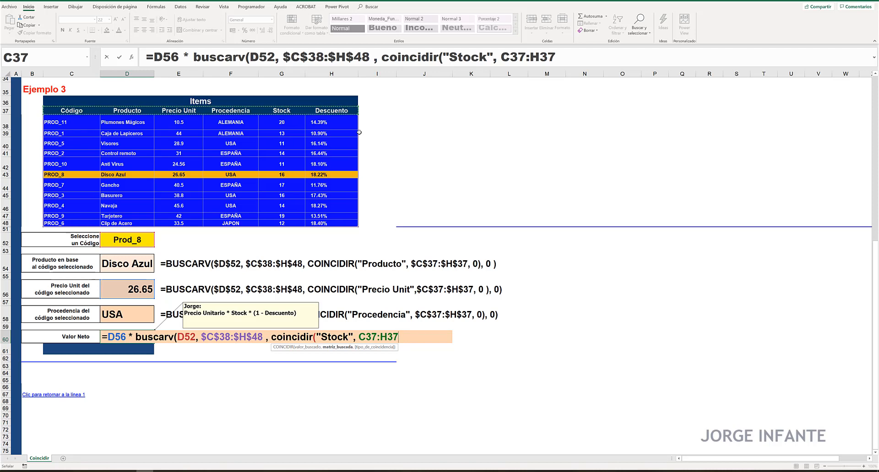
key("F4")
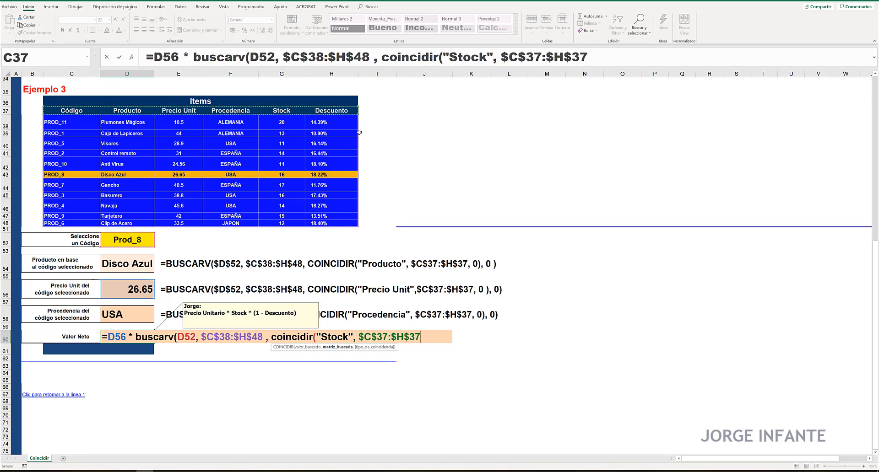
type(", ")
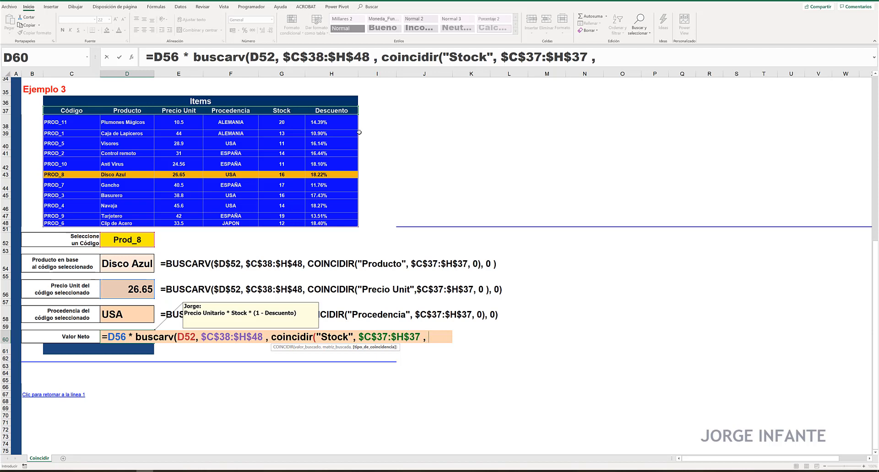
type("0)")
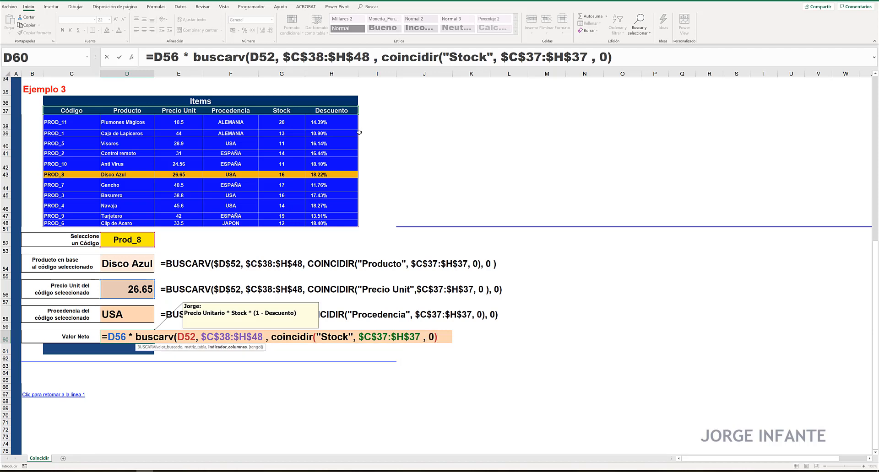
type(",")
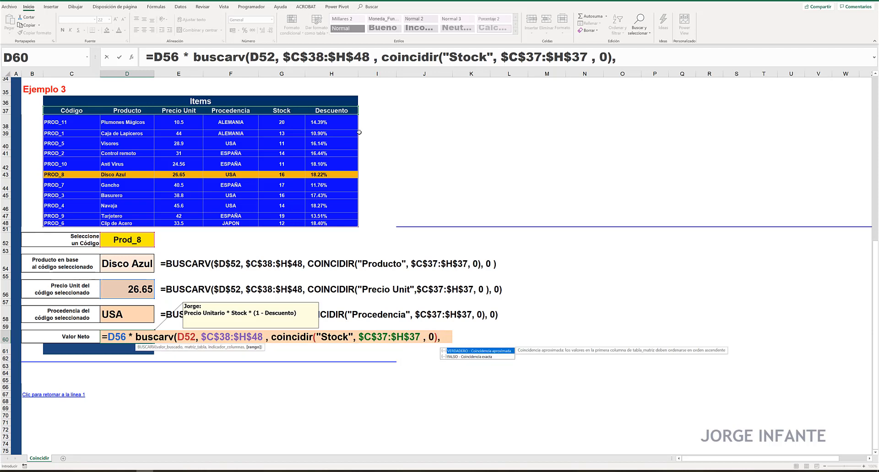
type("0)")
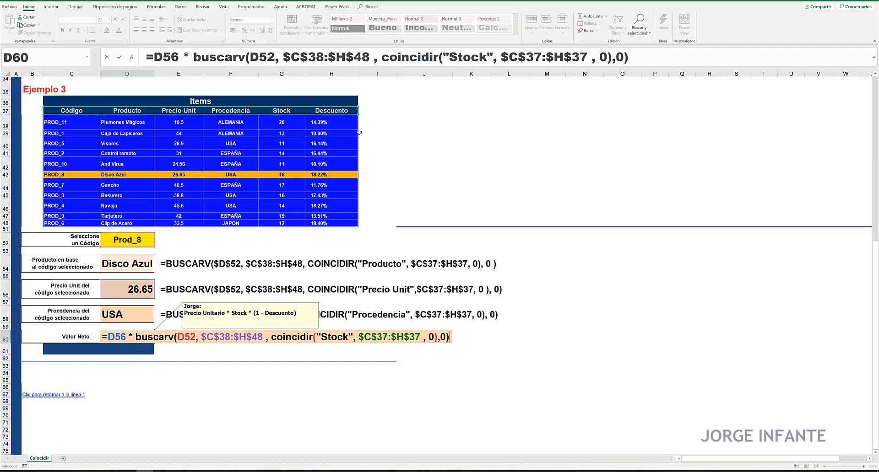
- Extend the D60 formula with a multiplication by (1- BUSCARV, using $D$52 as the lookup value and $C$38:$H$48 as the table array
type("*")
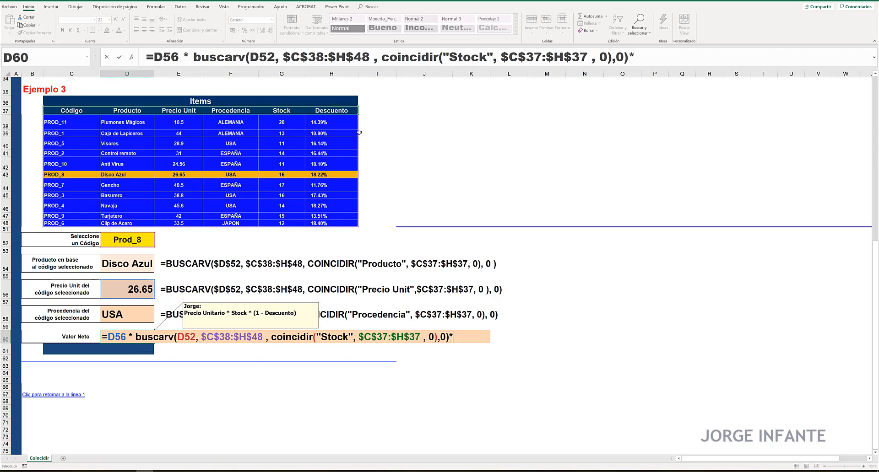
key("BackSpace")
type("* (1-")
type("BUSCARV")
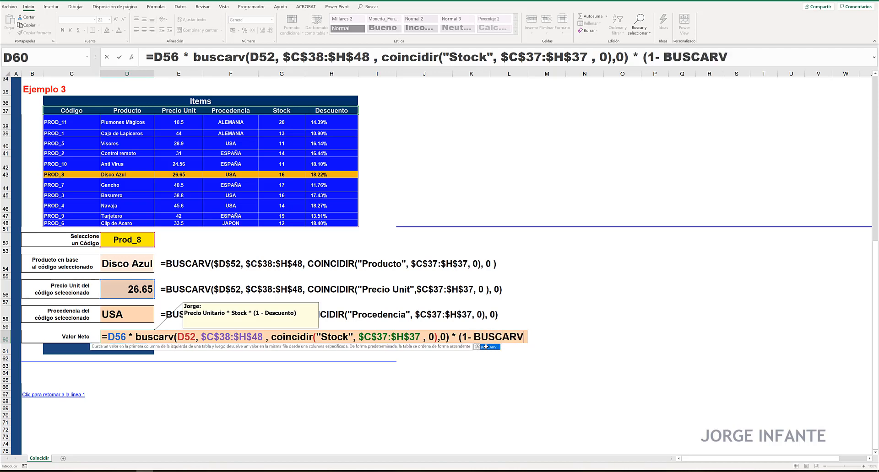
type("(")
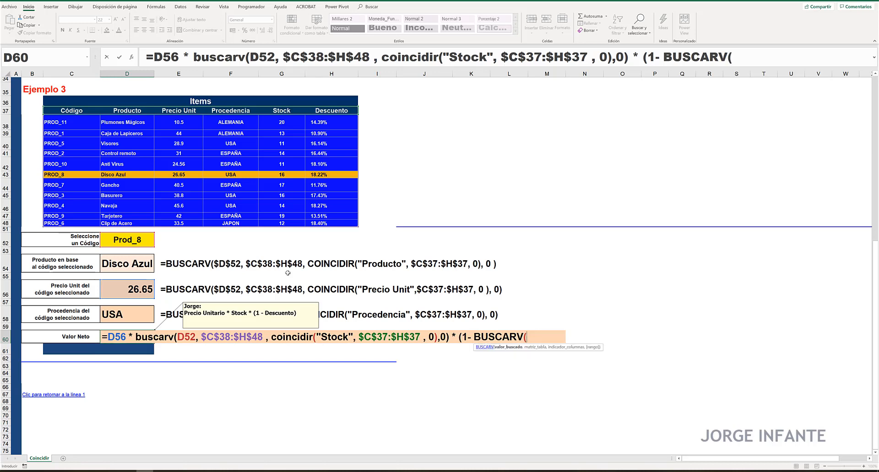
left_click(123, 240)
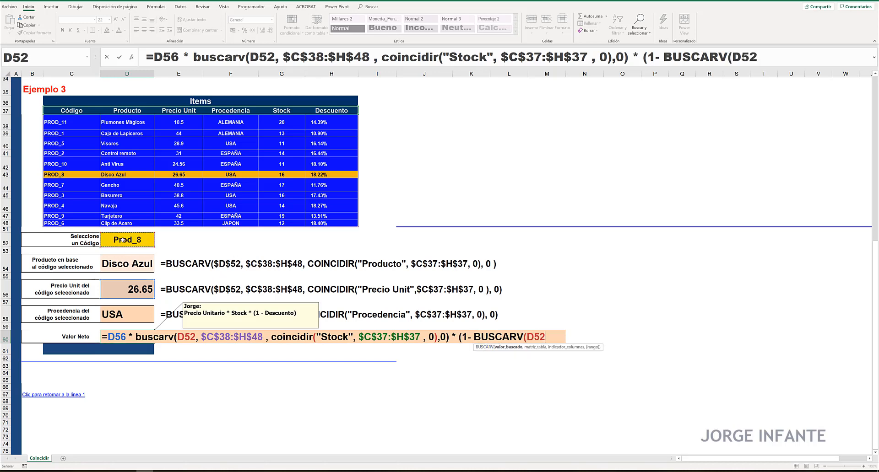
key("F4")
type(",")
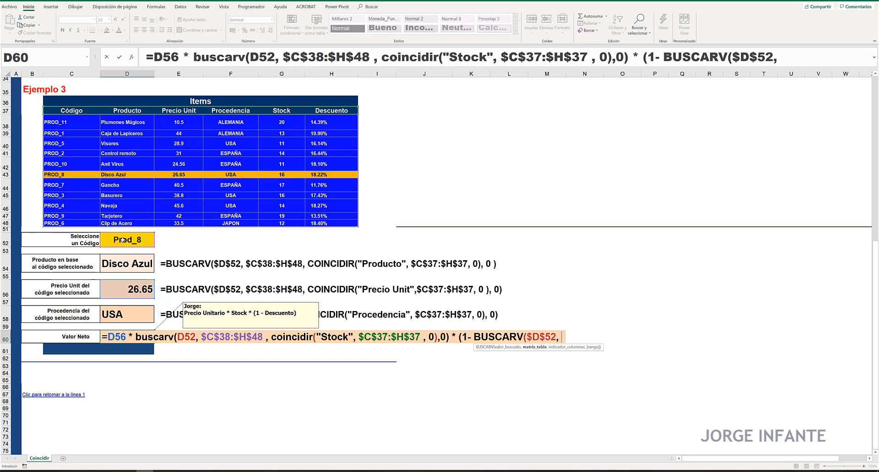
left_click_drag(78, 120, 328, 221)
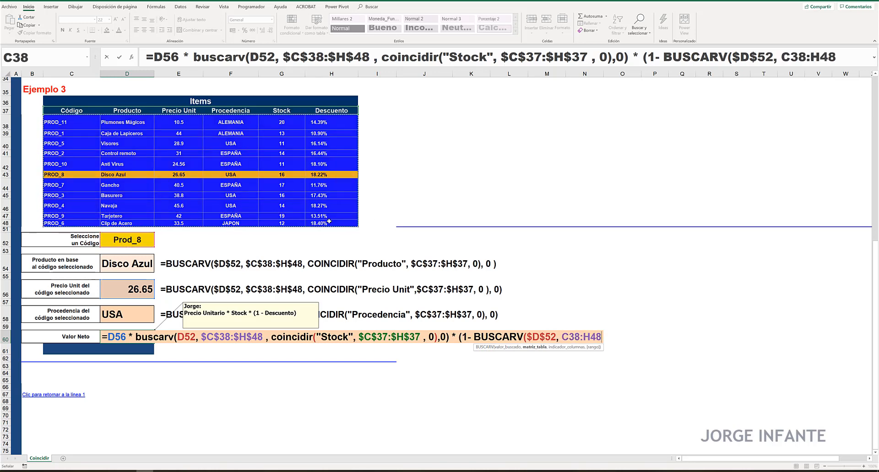
key("F4")
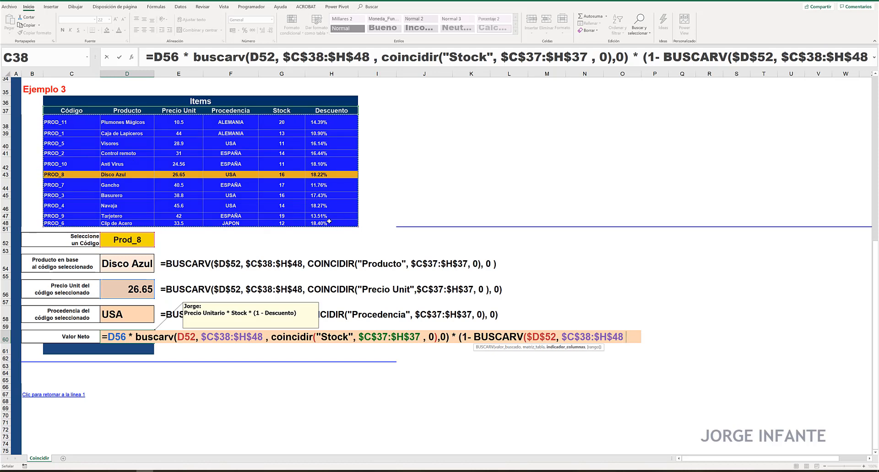
- Nest COINCIDIR for "Descuento" in $C$37:$H$37 with match type 0 as the column index of D60's second BUSCARV
type(",COINCI")
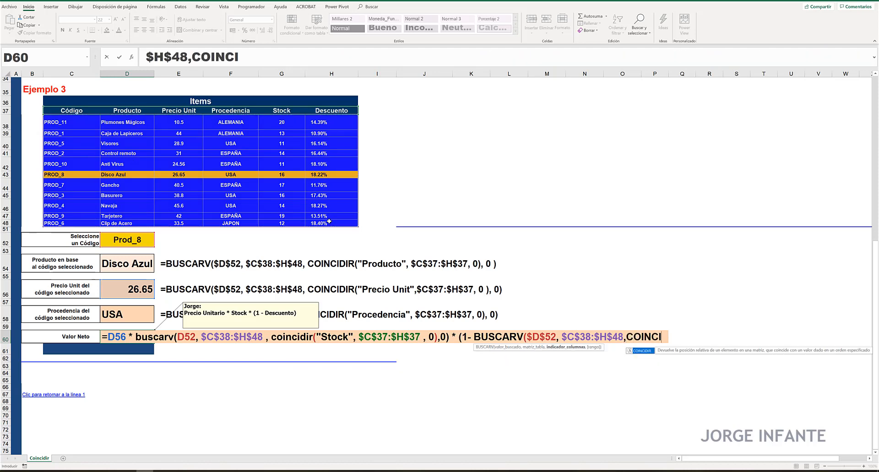
type("DIR(")
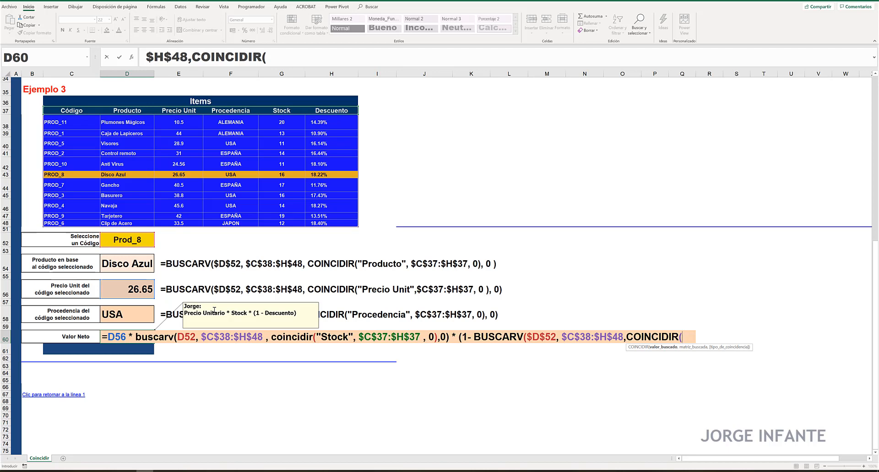
type("\"Descuento")
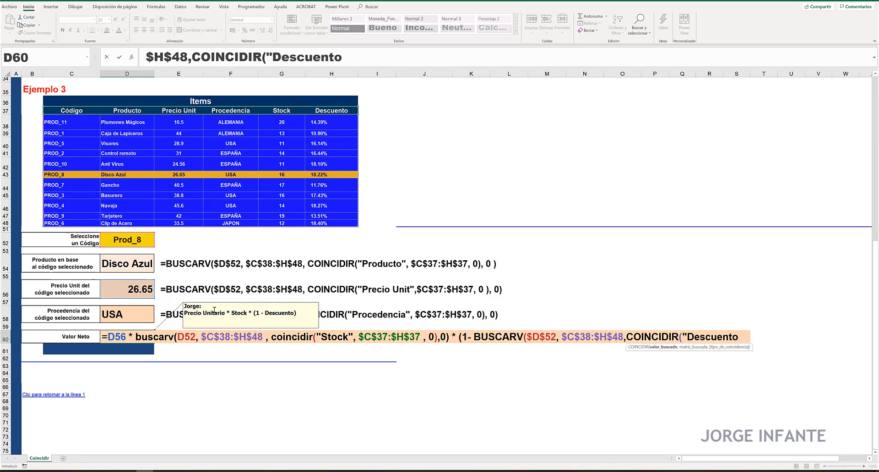
type("\",")
left_click_drag(64, 110, 325, 111)
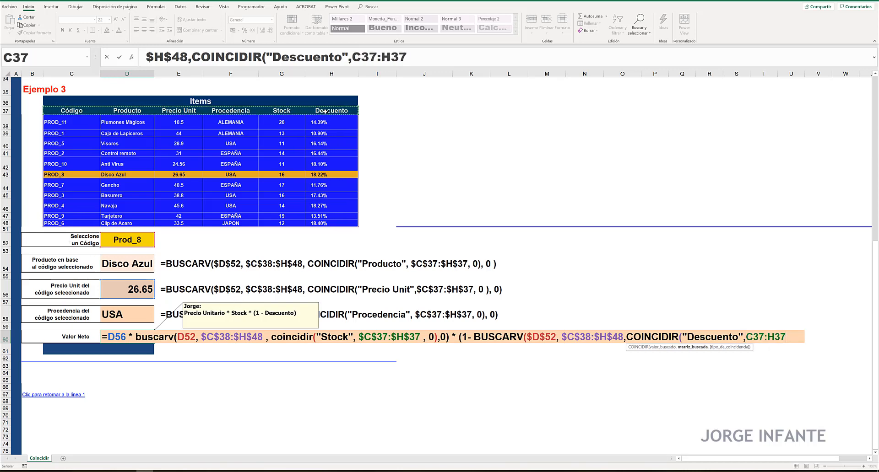
key("F4")
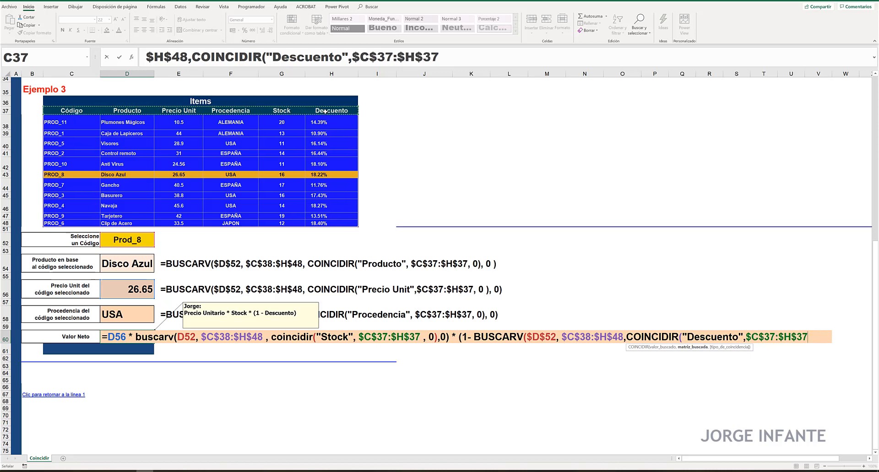
type(",0)")
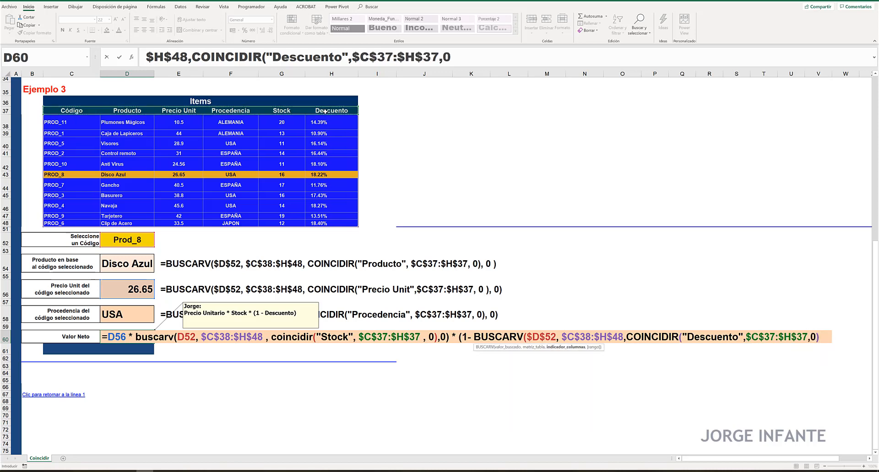
- Finish the second BUSCARV with exact match 0, make the first BUSCARV's lookup reference absolute as $D$52, and enter the D60 formula
type(",0")
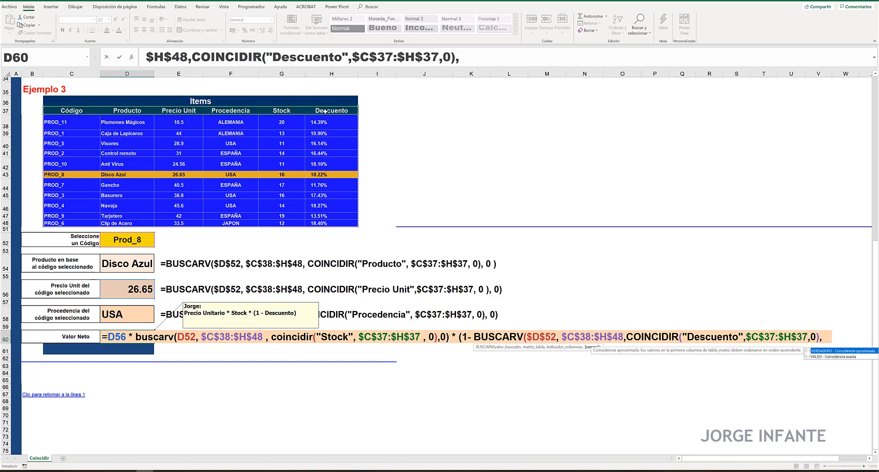
type(")")
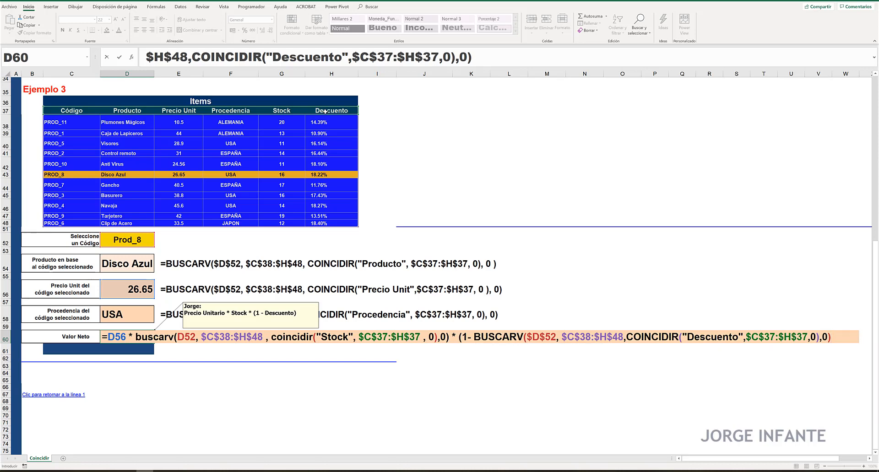
type(")")
left_click(179, 337)
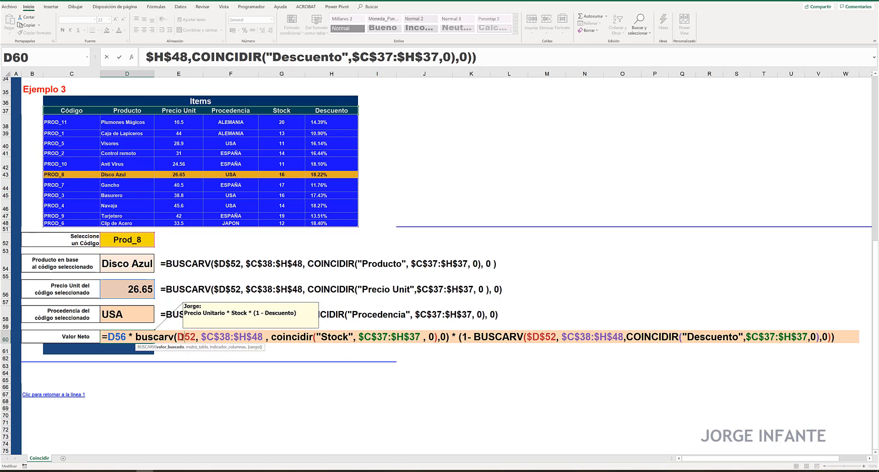
key("F4")
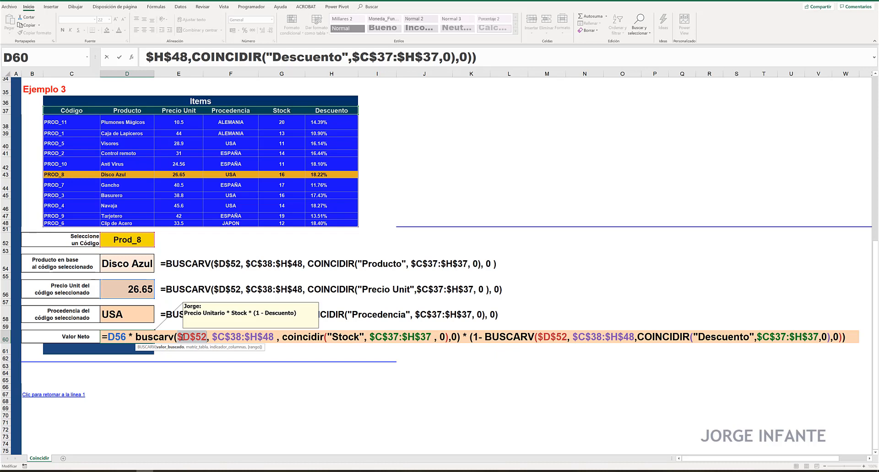
key("Return")
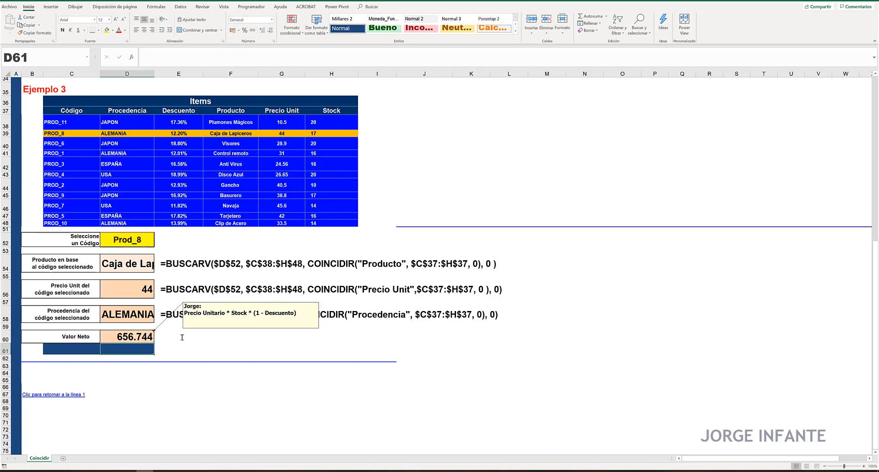
- Copy the FORMULATEXTO formula from E58 to E60 so the Valor Neto formula shows as text beside D60
key("Up")
key("Right")
key("Up")
key("Up")
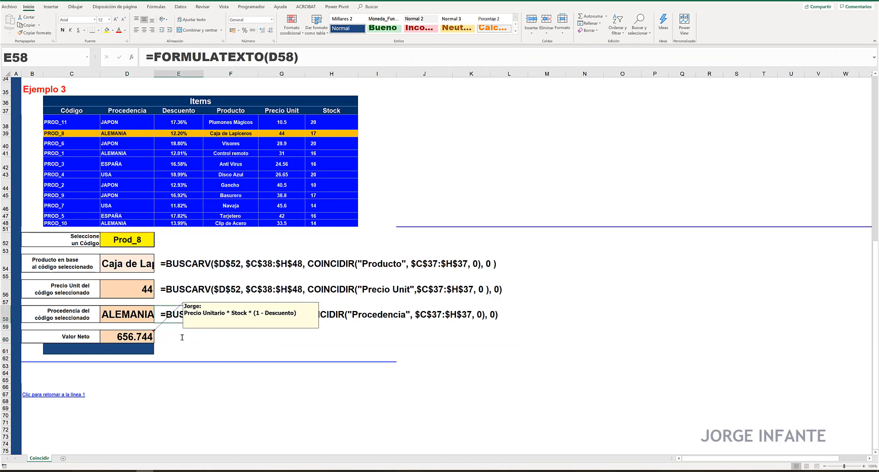
key("ctrl+c")
key("Down")
key("Down")
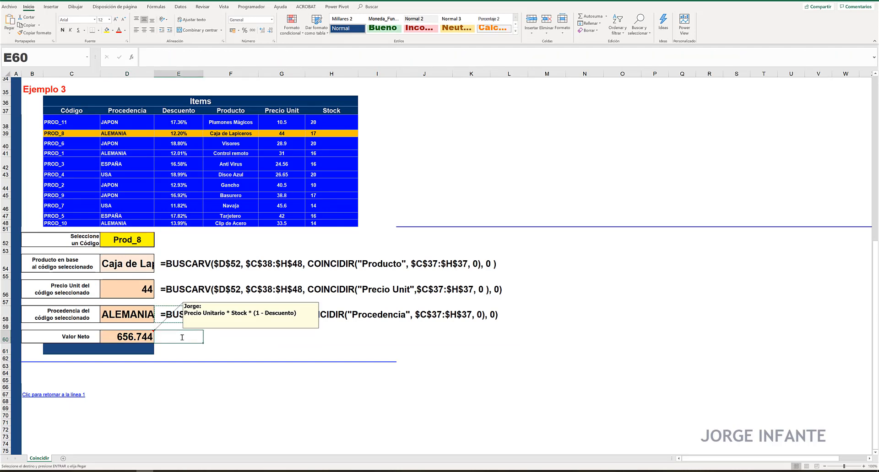
key("Return")
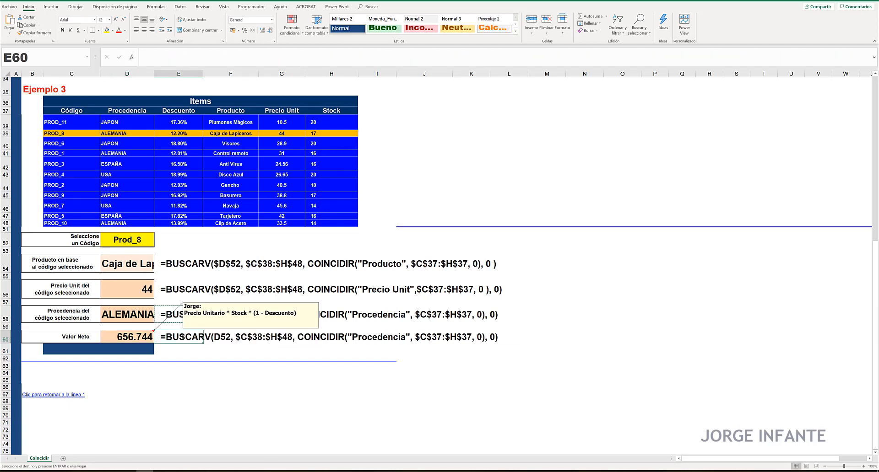
key("Down")
key("Up")
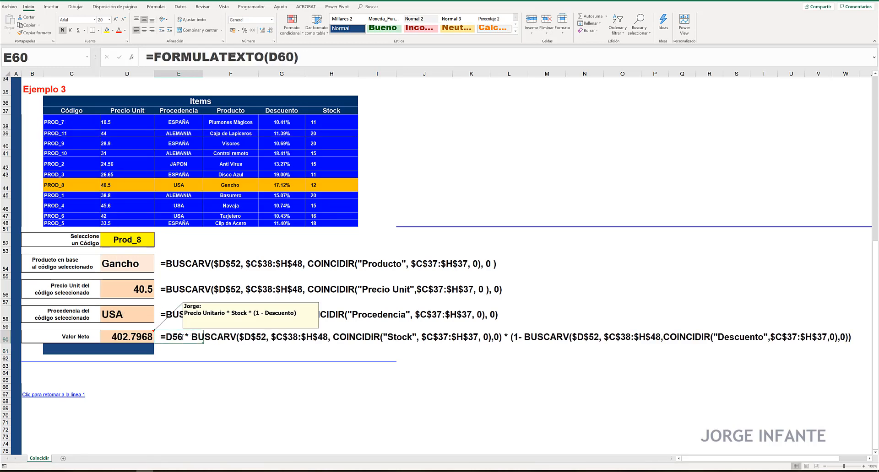
key("Left")
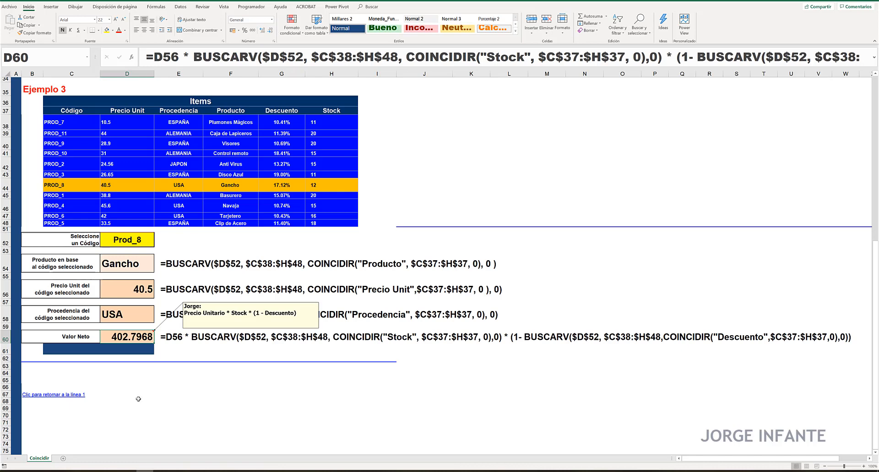
- Follow the worksheet's link back to line 1, and return to the CARATULA function index
scroll(138, 398, "down", 2)
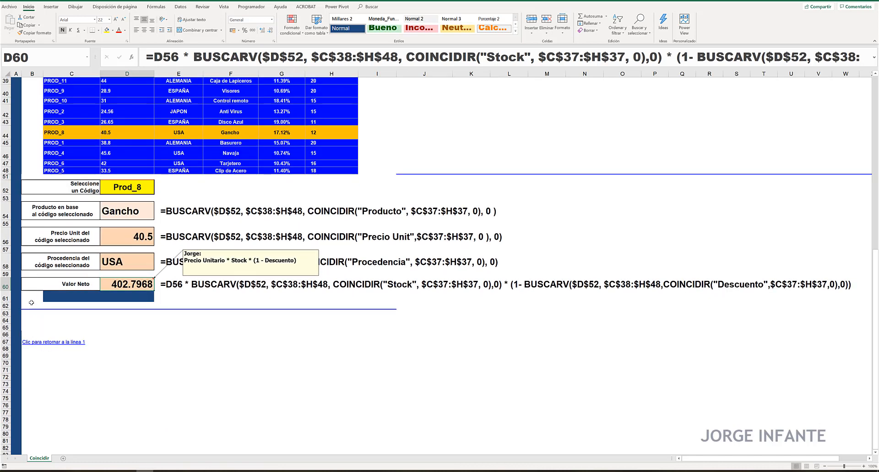
left_click(55, 346)
left_click(56, 346)
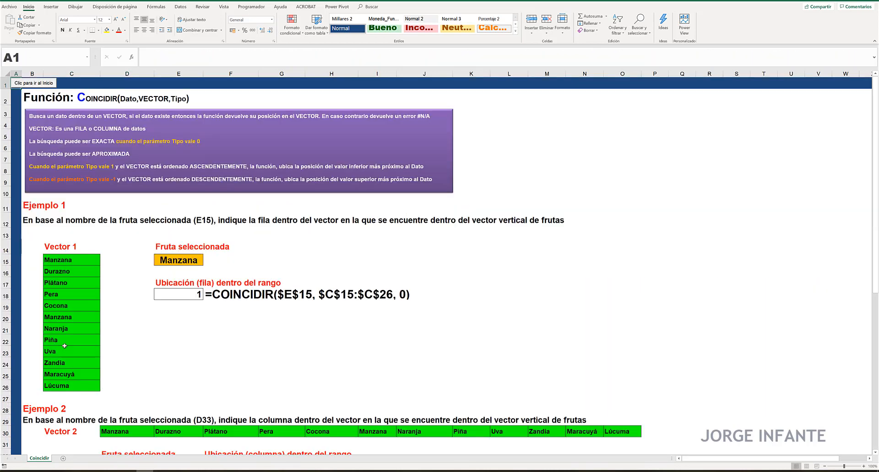
left_click(25, 85)
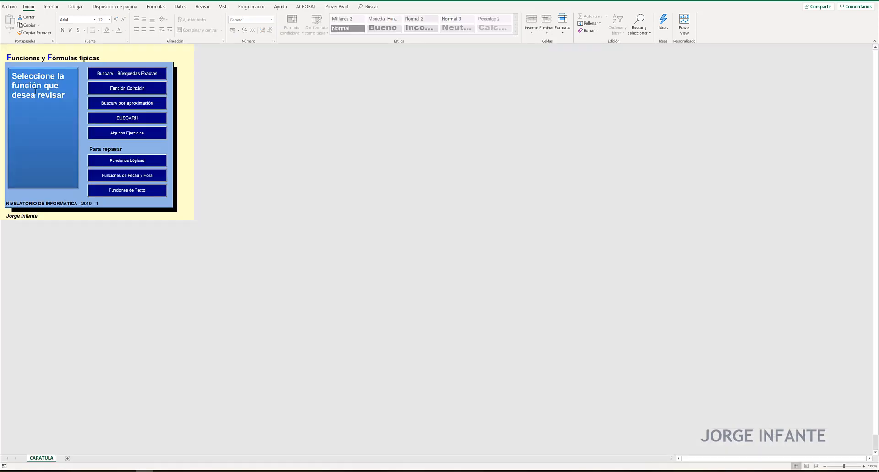